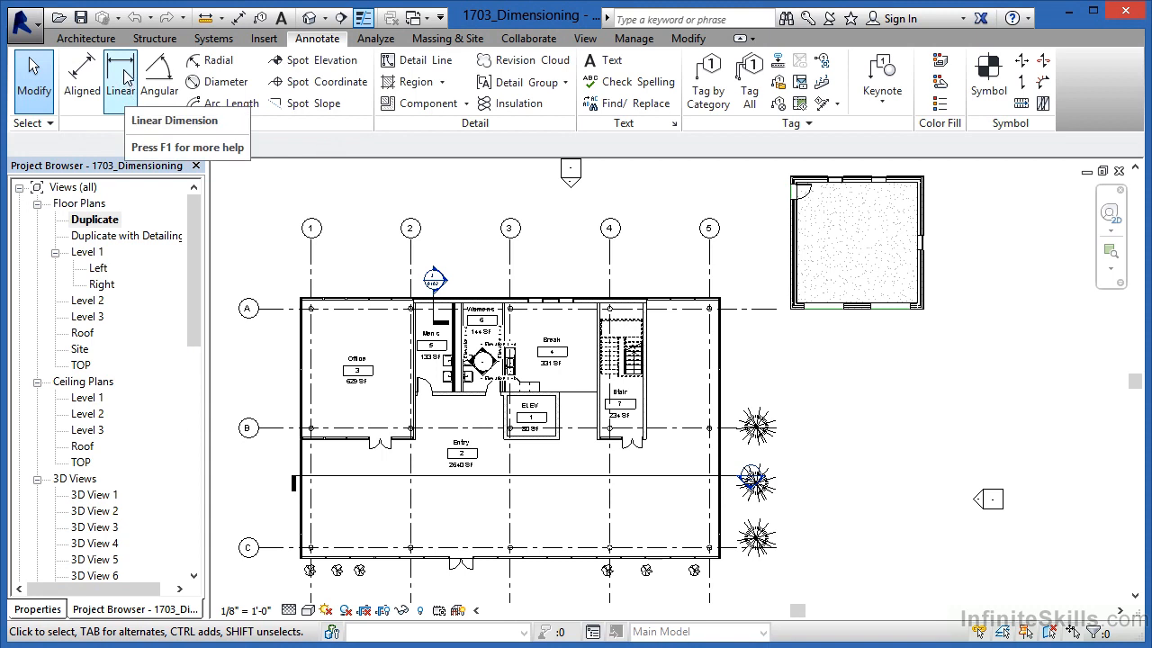
Place a horizontal linear dimension between the building's two outer north corners, with its line just below the grid bubbles.
{"action": "left_click", "coordinate": [124, 79]}
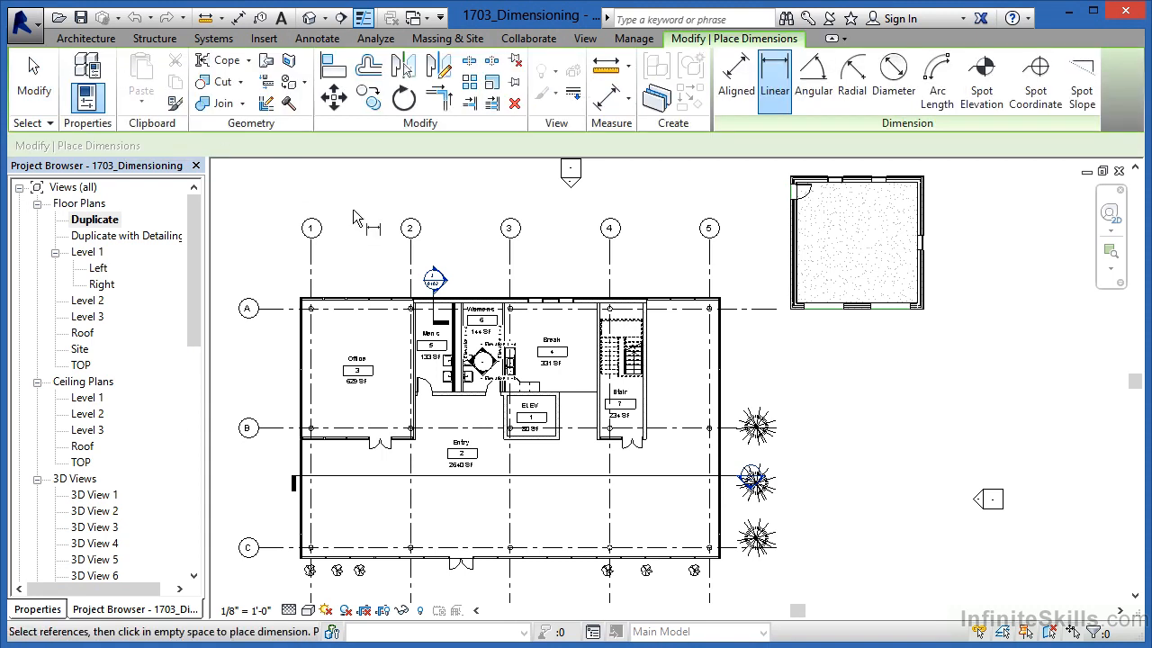
{"action": "scroll", "coordinate": [297, 274], "scroll_direction": "up", "scroll_amount": 3}
{"action": "scroll", "coordinate": [297, 288], "scroll_direction": "up", "scroll_amount": 6}
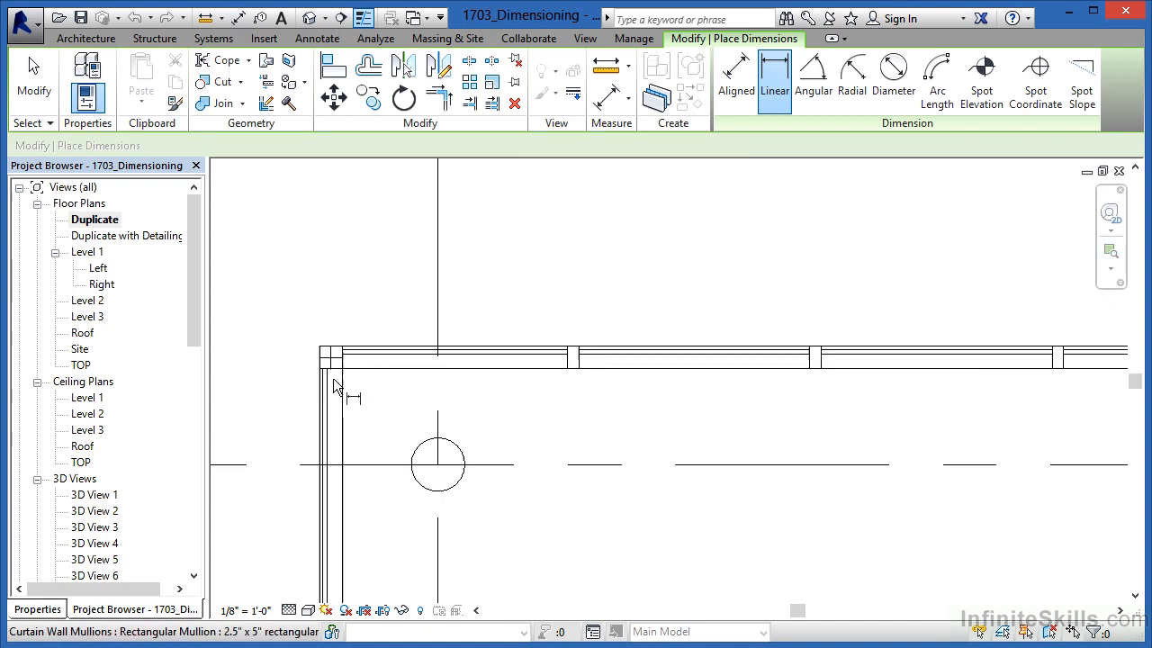
{"action": "scroll", "coordinate": [316, 356], "scroll_direction": "up", "scroll_amount": 2}
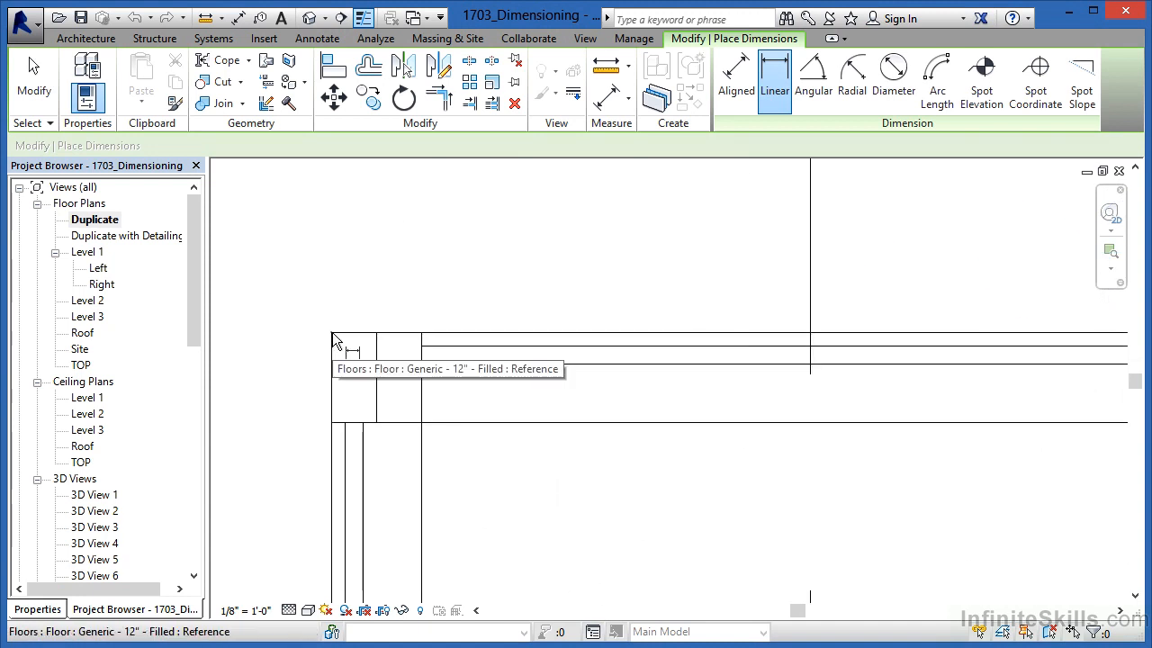
{"action": "scroll", "coordinate": [324, 347], "scroll_direction": "down", "scroll_amount": 5}
{"action": "scroll", "coordinate": [306, 351], "scroll_direction": "down", "scroll_amount": 6}
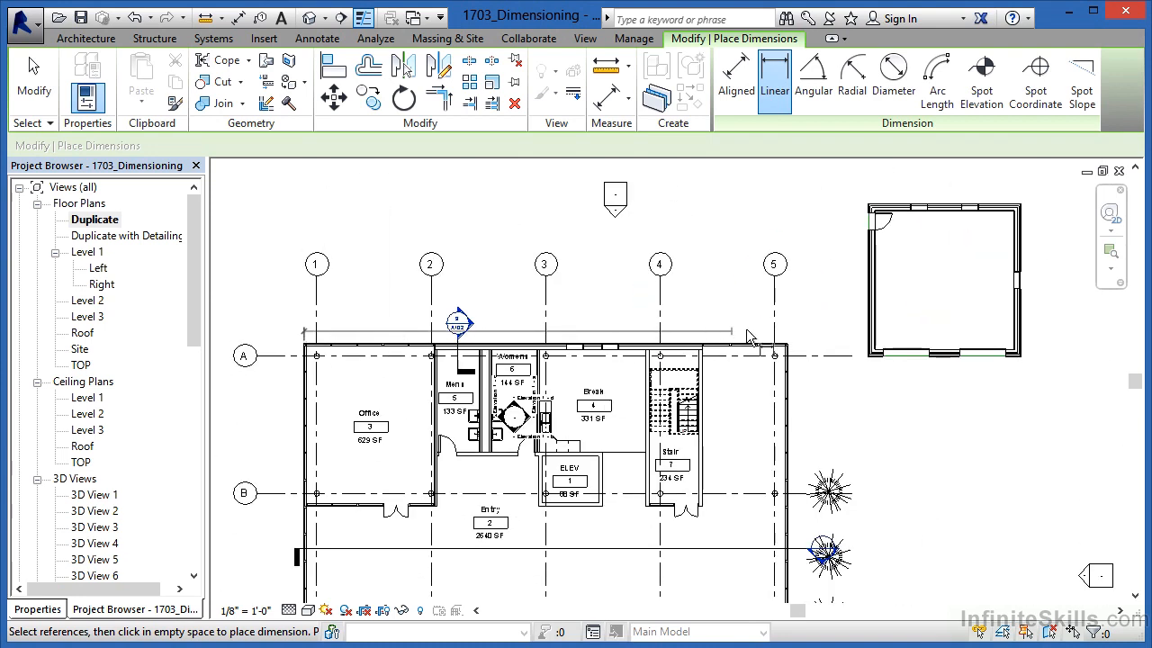
{"action": "scroll", "coordinate": [801, 338], "scroll_direction": "up", "scroll_amount": 5}
{"action": "scroll", "coordinate": [774, 367], "scroll_direction": "up", "scroll_amount": 2}
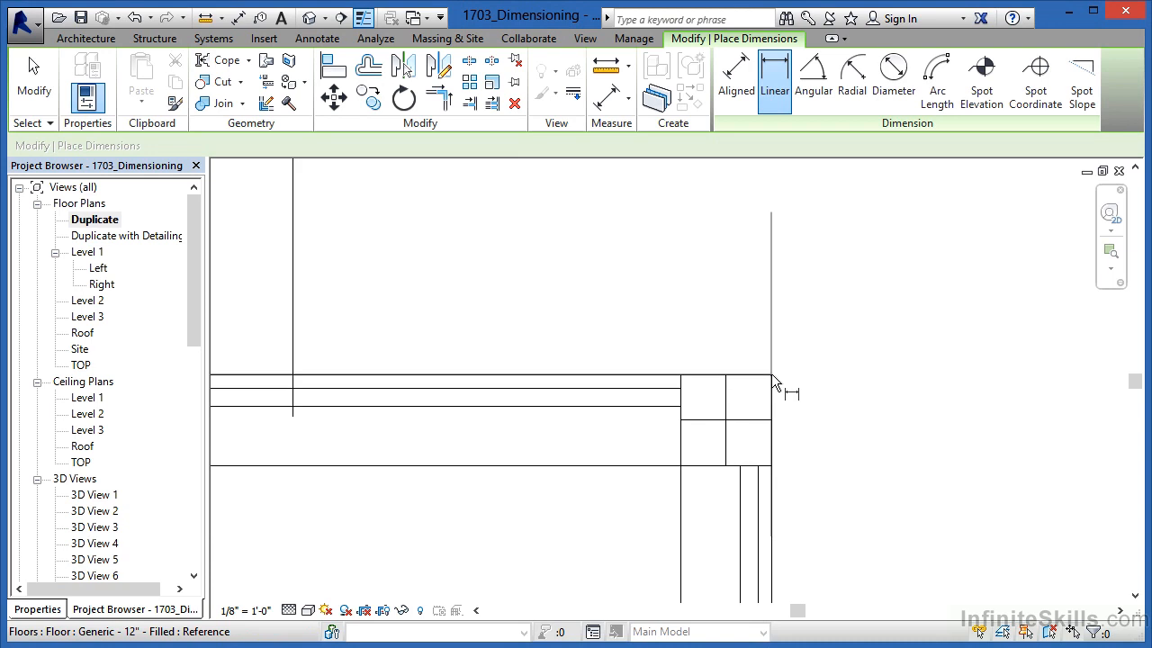
{"action": "scroll", "coordinate": [783, 379], "scroll_direction": "down", "scroll_amount": 4}
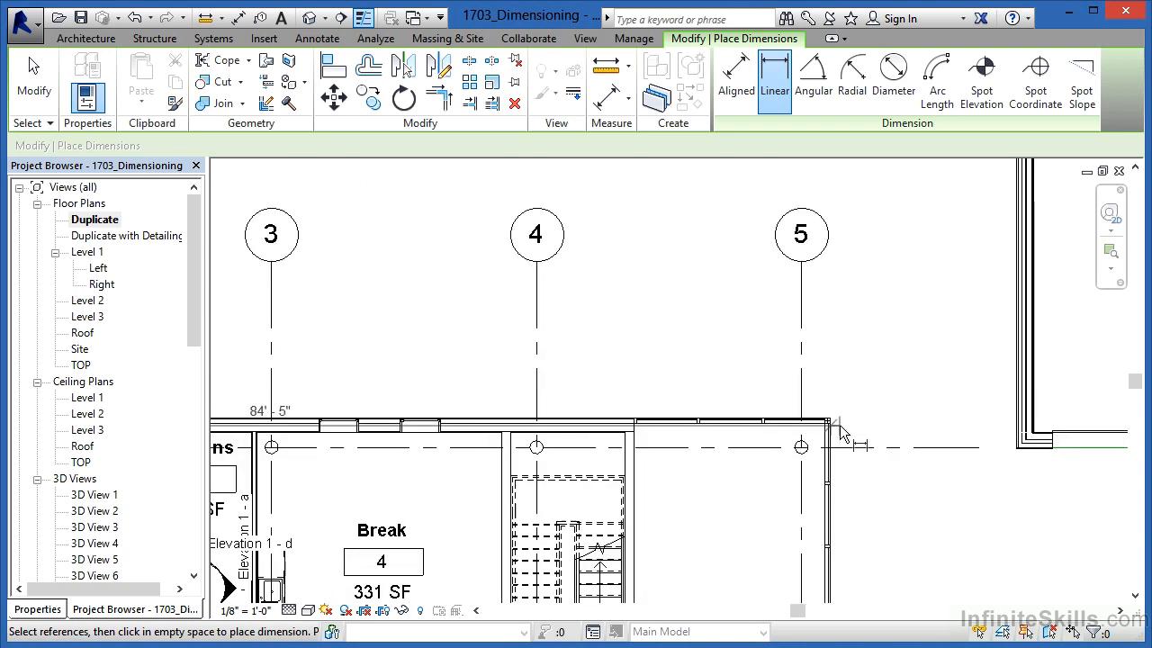
{"action": "scroll", "coordinate": [840, 432], "scroll_direction": "down", "scroll_amount": 4}
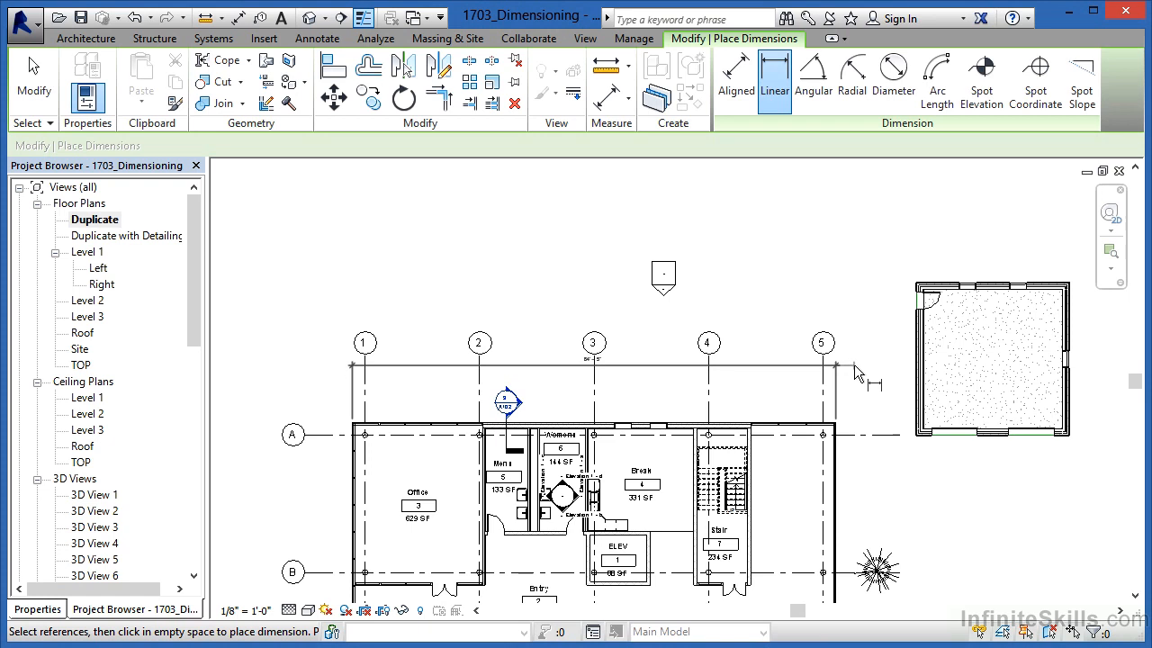
{"action": "scroll", "coordinate": [593, 369], "scroll_direction": "up", "scroll_amount": 5}
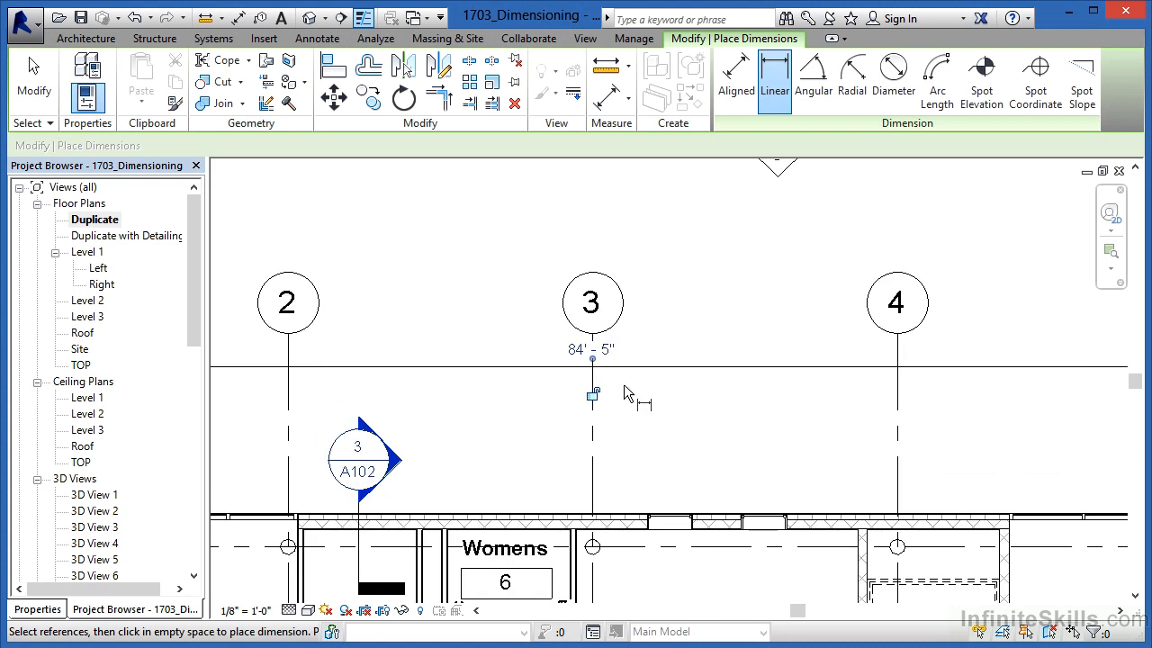
{"action": "scroll", "coordinate": [621, 353], "scroll_direction": "up", "scroll_amount": 4}
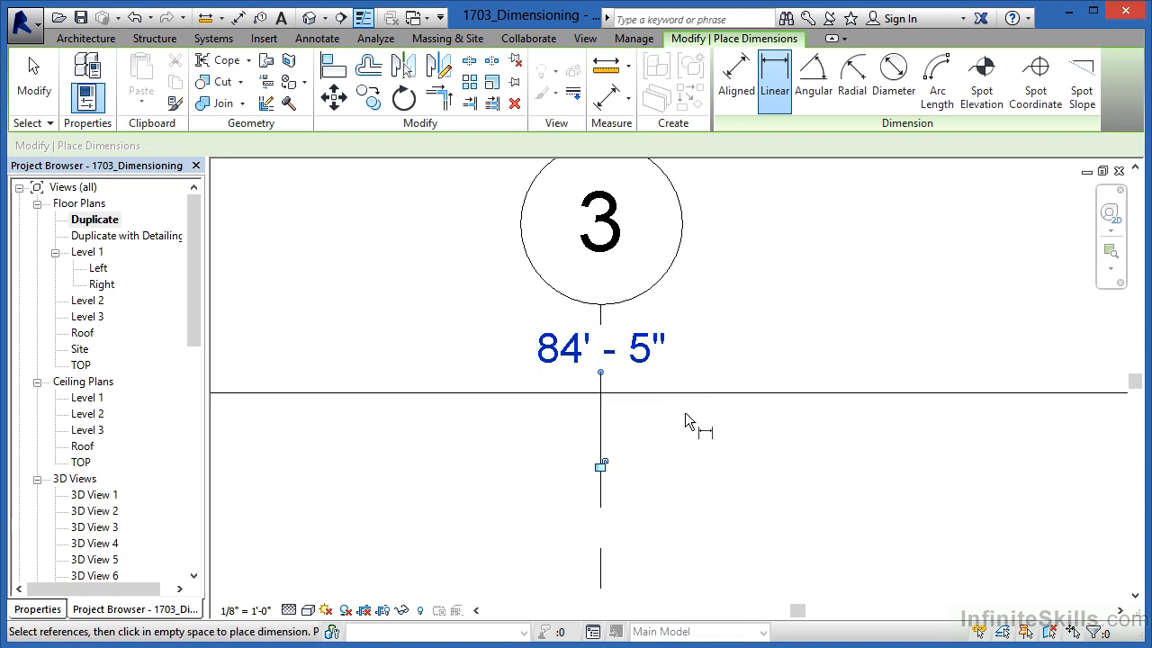
{"action": "key", "text": "Escape"}
{"action": "key", "text": "Escape"}
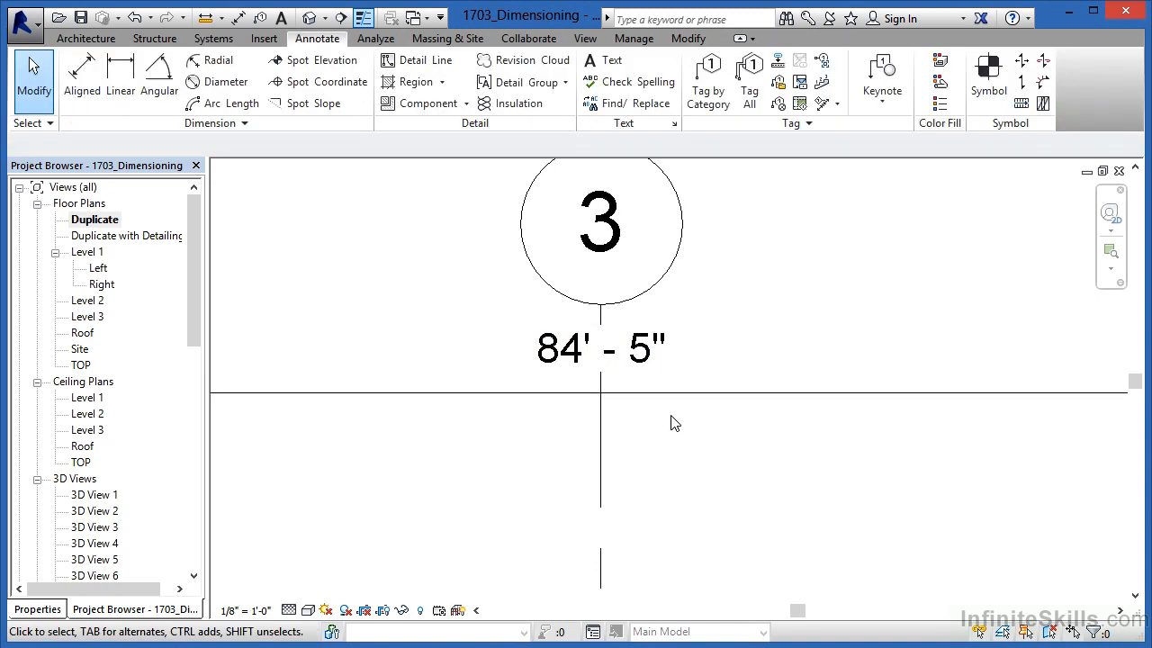
Move the overall horizontal dimension's text clear of grid line 3, to its west side.
{"action": "left_click", "coordinate": [651, 396]}
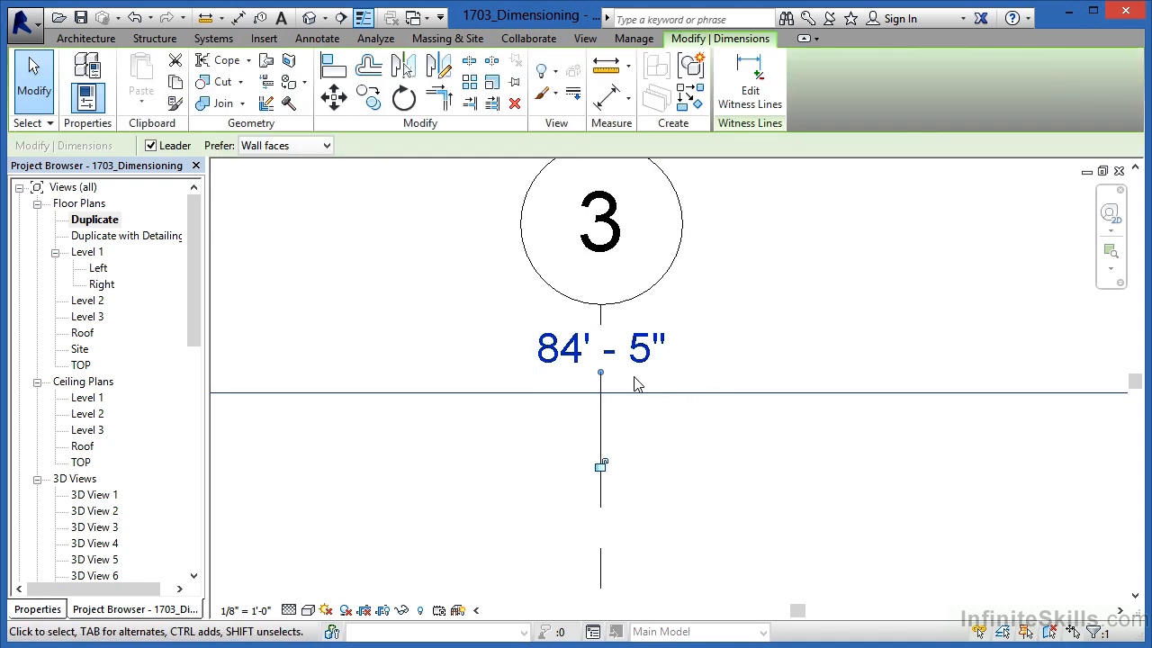
{"action": "left_click_drag", "start_coordinate": [602, 375], "coordinate": [433, 374]}
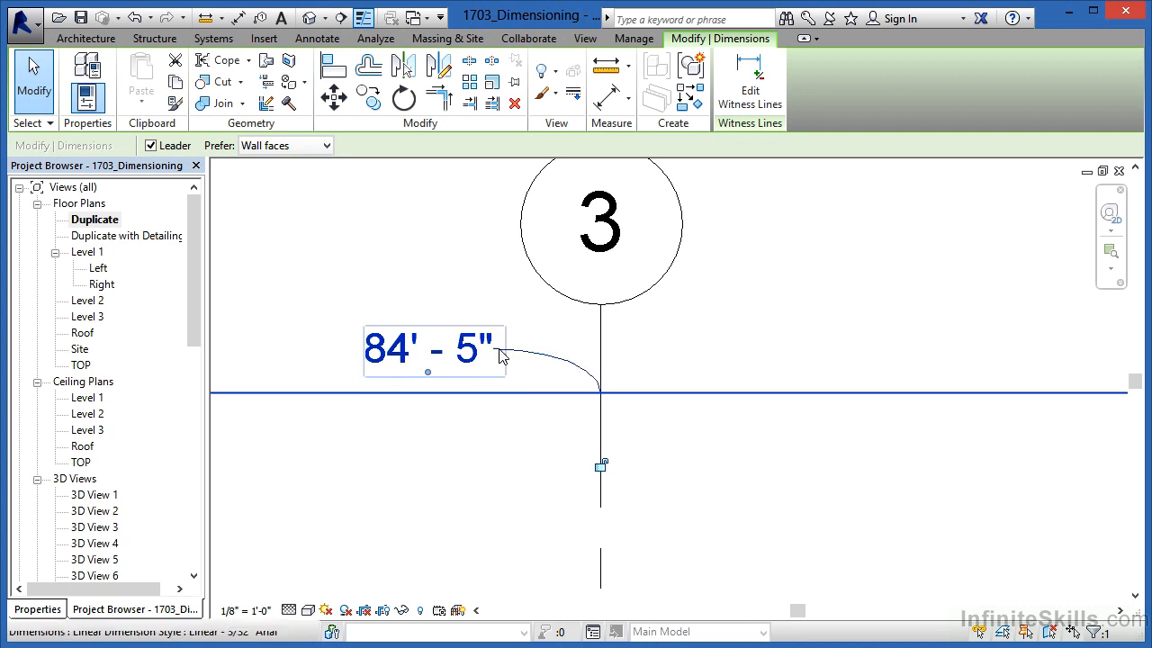
{"action": "left_click", "coordinate": [583, 411]}
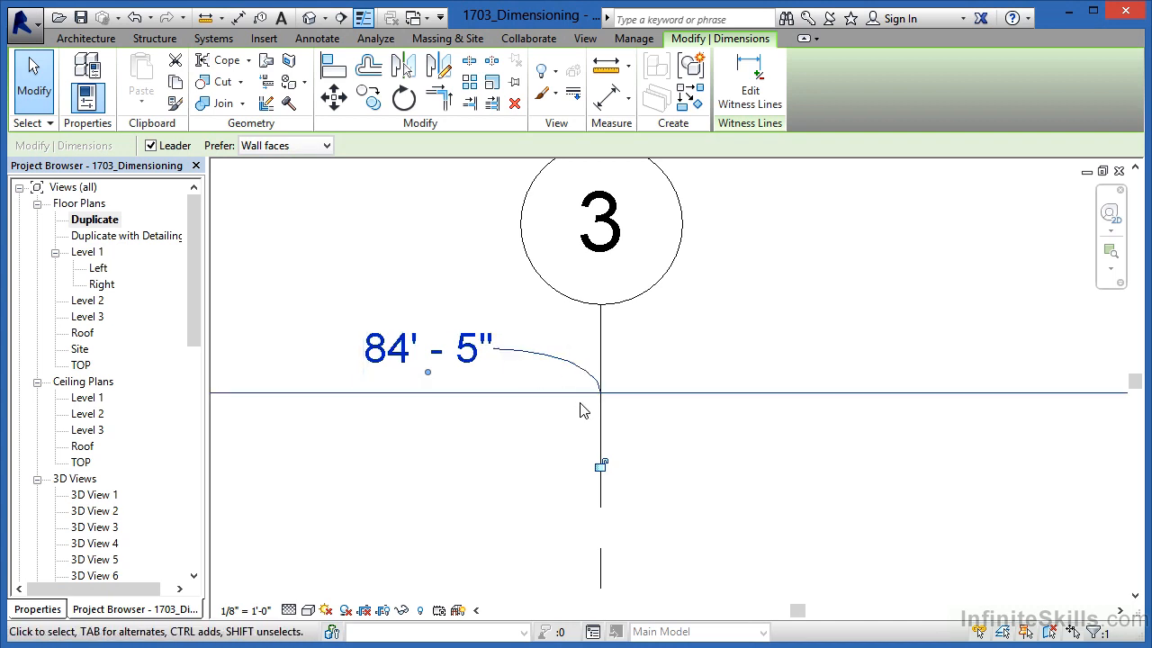
{"action": "left_click", "coordinate": [526, 424]}
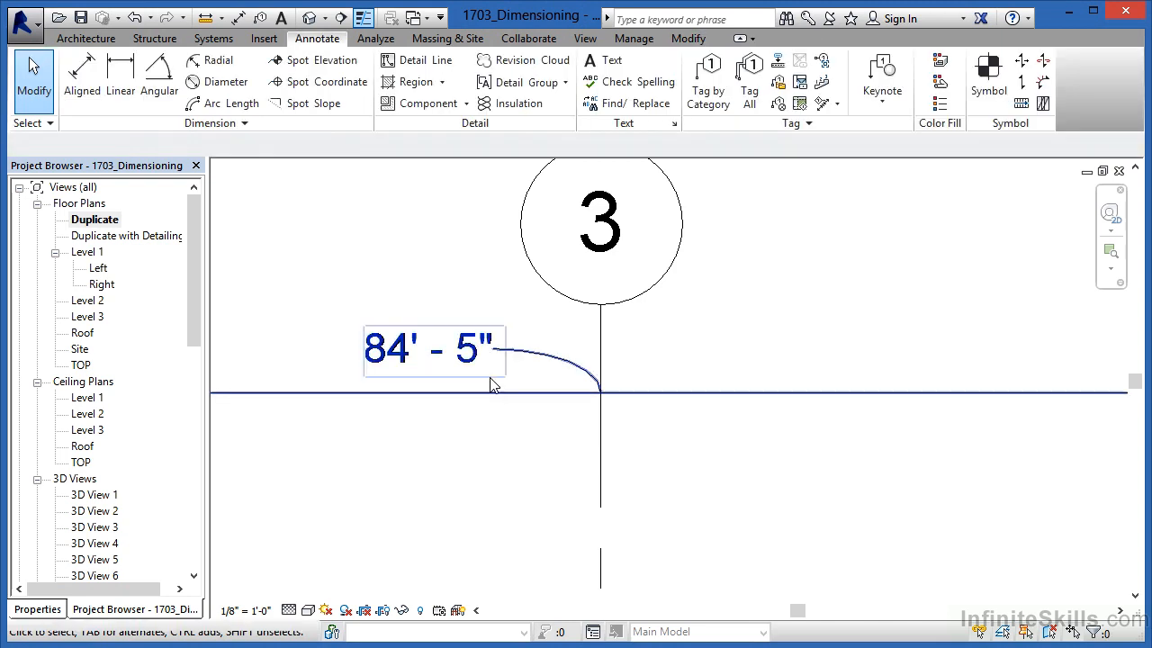
Turn off the leader of the overall horizontal dimension.
{"action": "scroll", "coordinate": [591, 330], "scroll_direction": "down", "scroll_amount": 3}
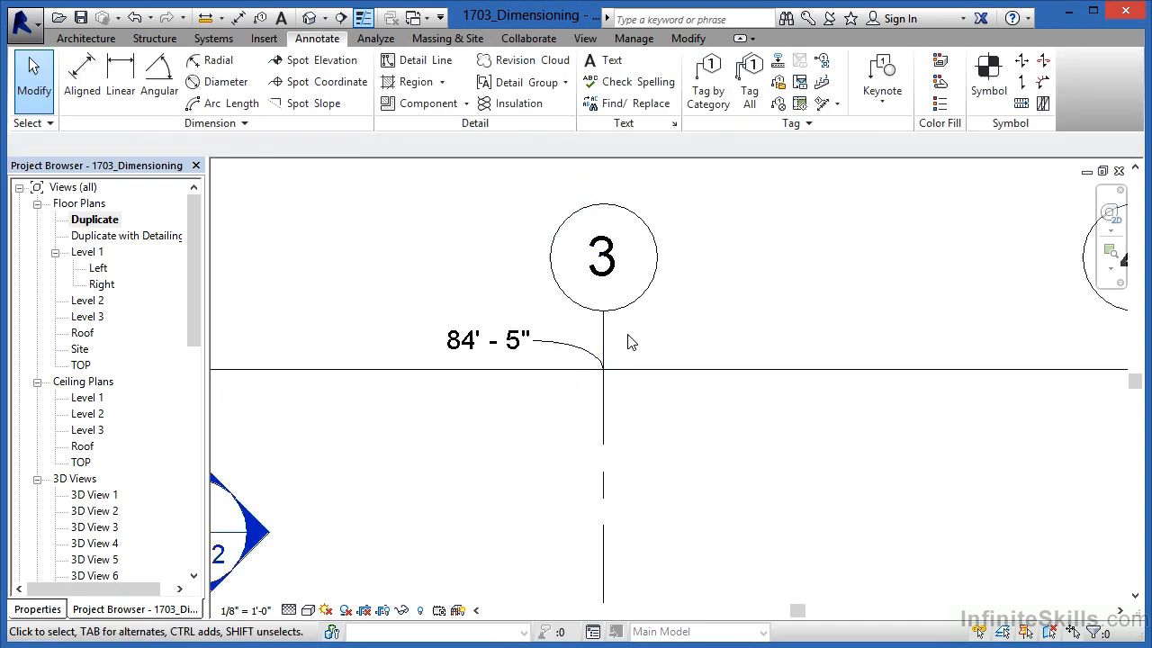
{"action": "left_click", "coordinate": [572, 347]}
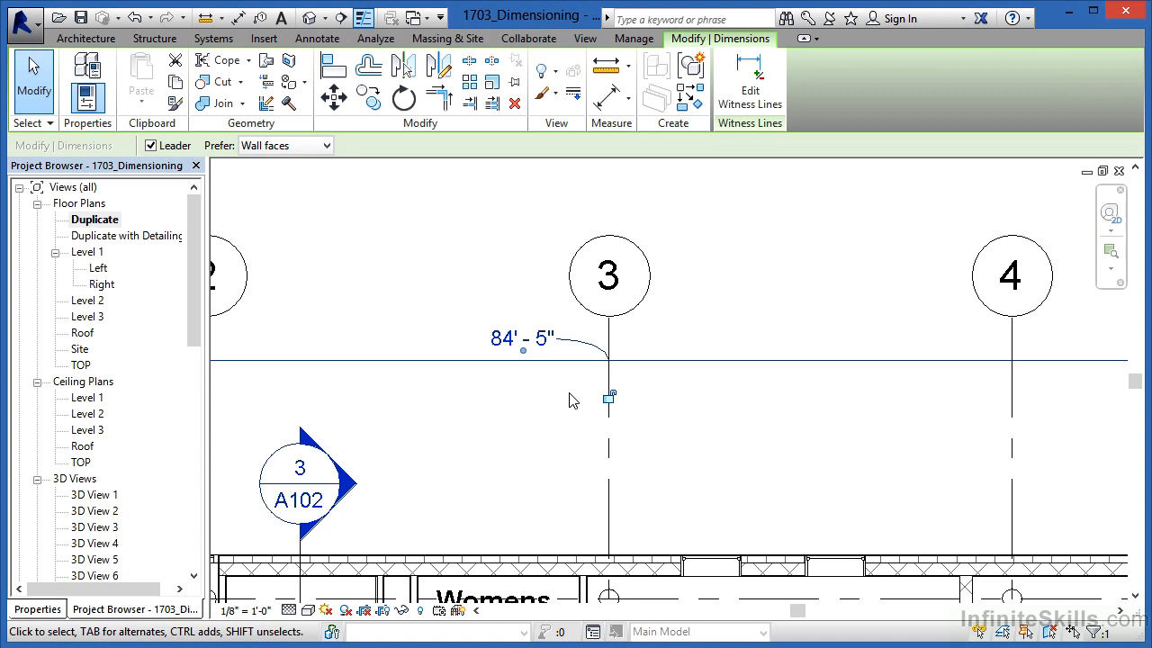
{"action": "left_click", "coordinate": [151, 146]}
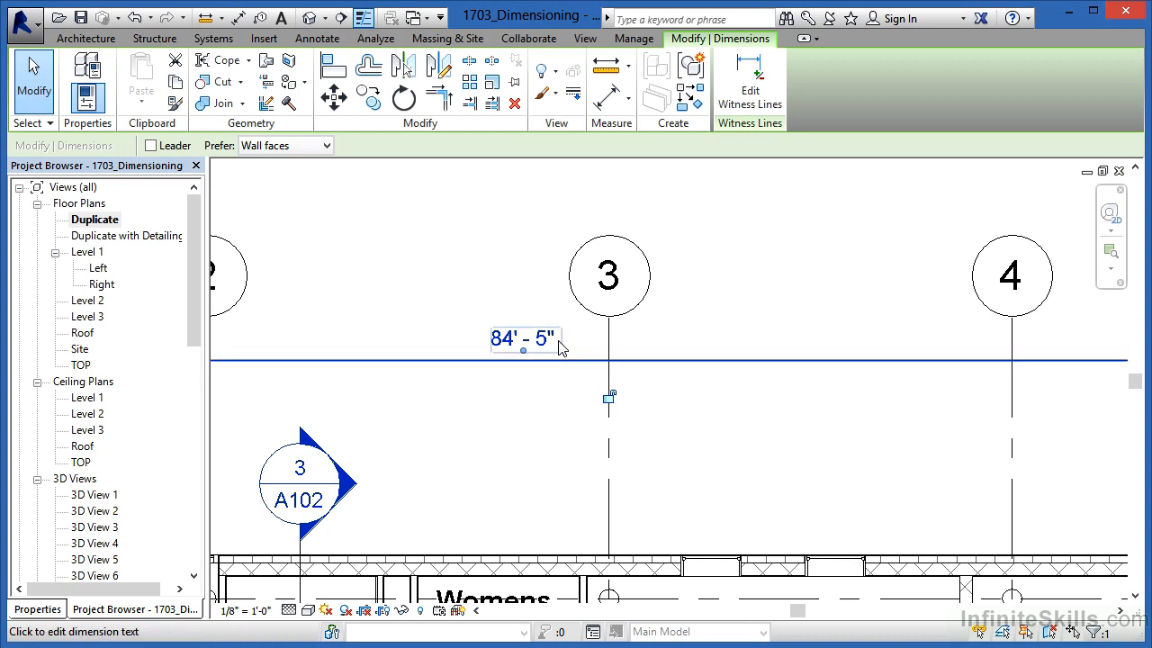
{"action": "left_click", "coordinate": [507, 398]}
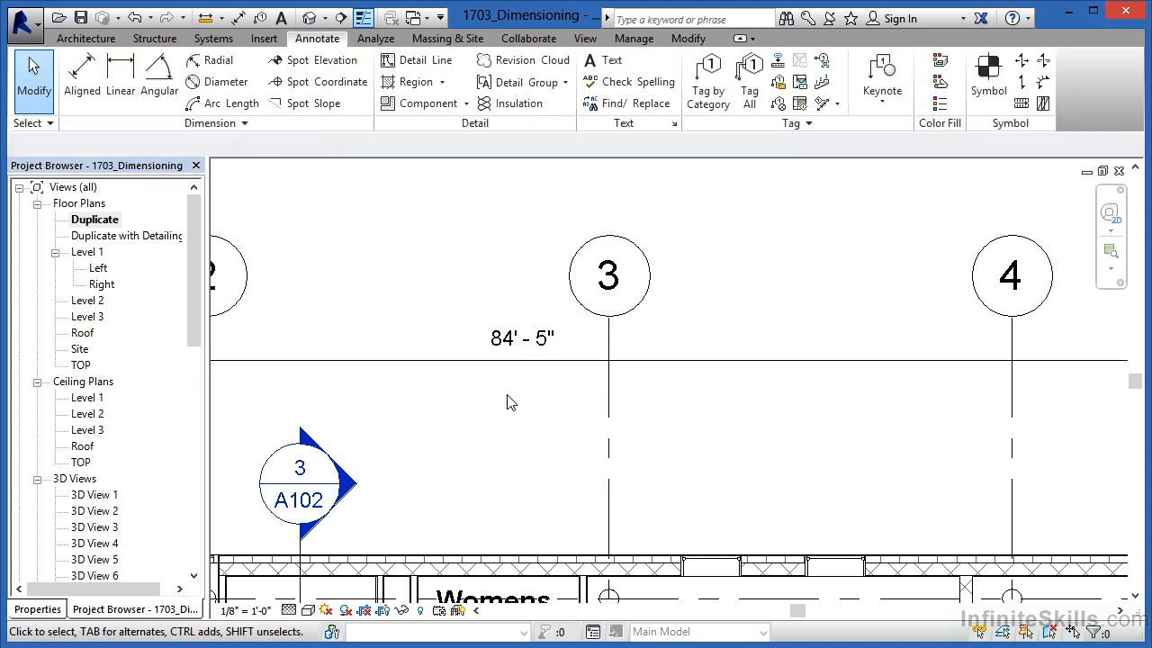
Place a vertical linear dimension between the outer northwest and southwest corners, with its line west of the building.
{"action": "scroll", "coordinate": [531, 320], "scroll_direction": "down", "scroll_amount": 3}
{"action": "scroll", "coordinate": [533, 304], "scroll_direction": "down", "scroll_amount": 3}
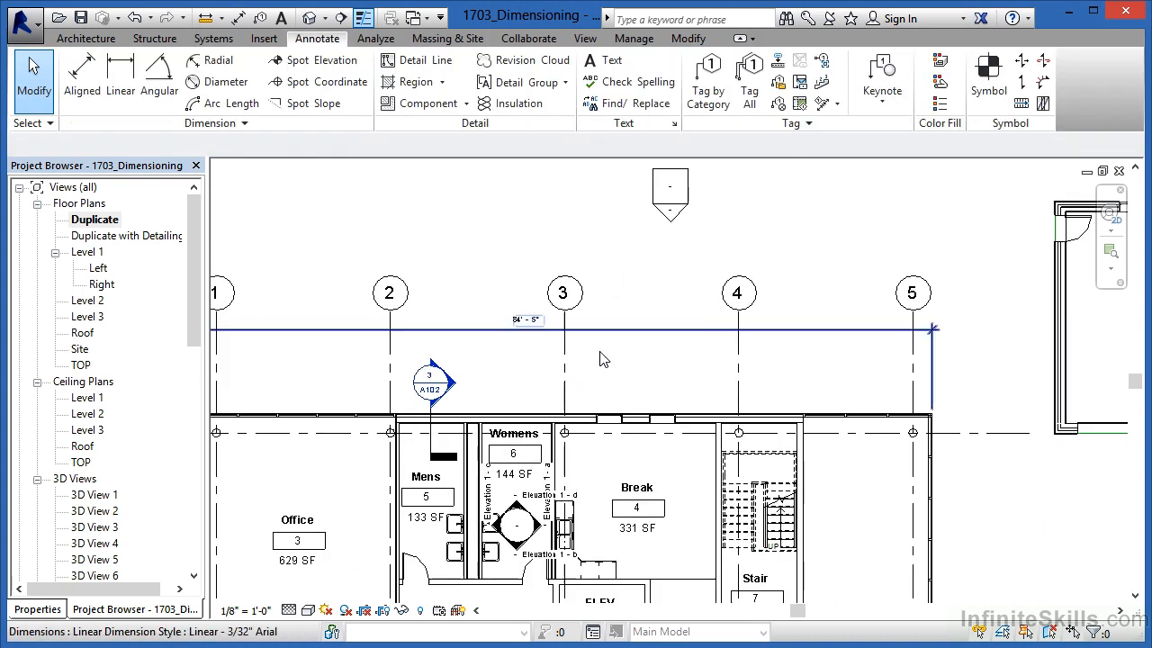
{"action": "scroll", "coordinate": [319, 424], "scroll_direction": "up", "scroll_amount": 3}
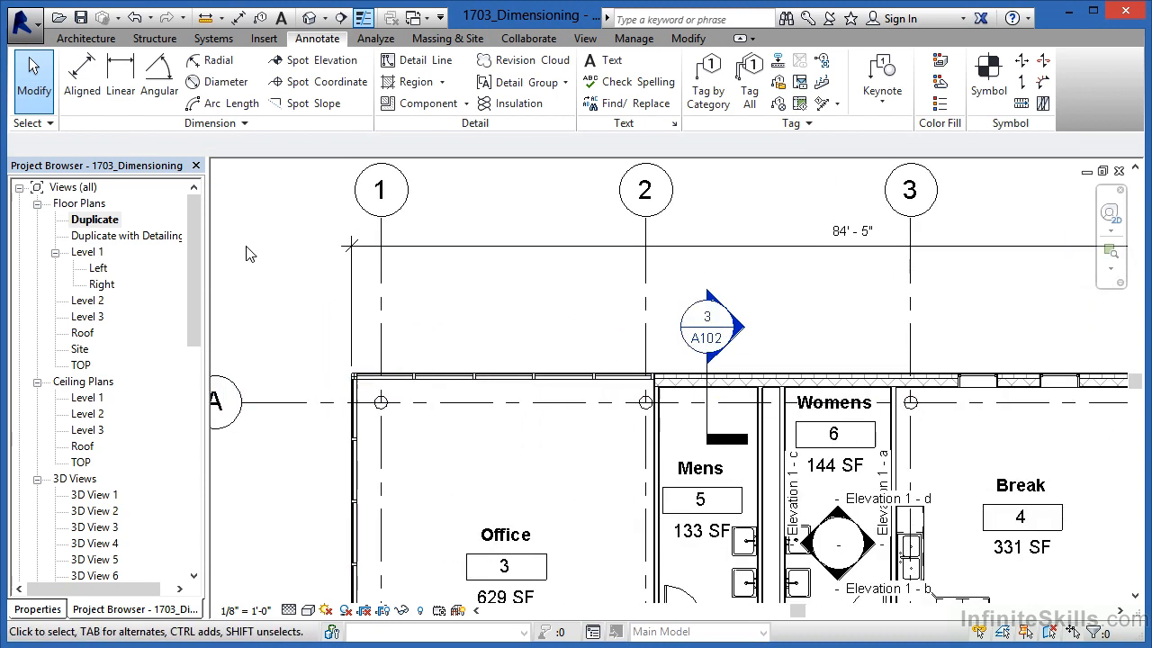
{"action": "left_click", "coordinate": [121, 76]}
{"action": "scroll", "coordinate": [351, 386], "scroll_direction": "up", "scroll_amount": 5}
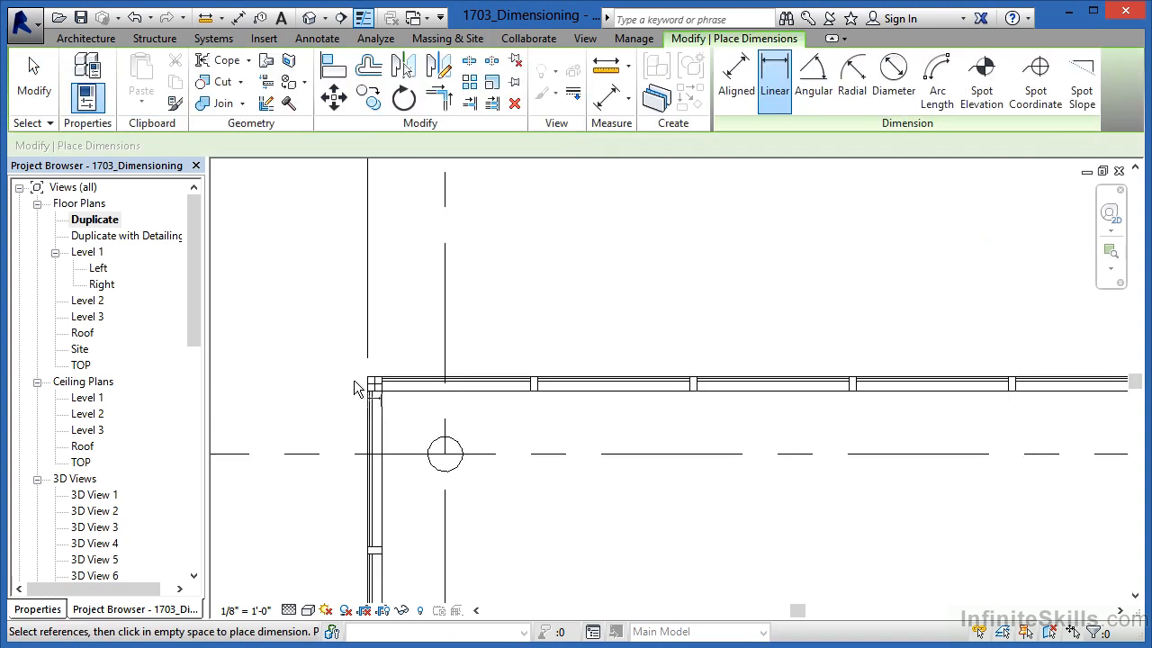
{"action": "scroll", "coordinate": [337, 329], "scroll_direction": "down", "scroll_amount": 6}
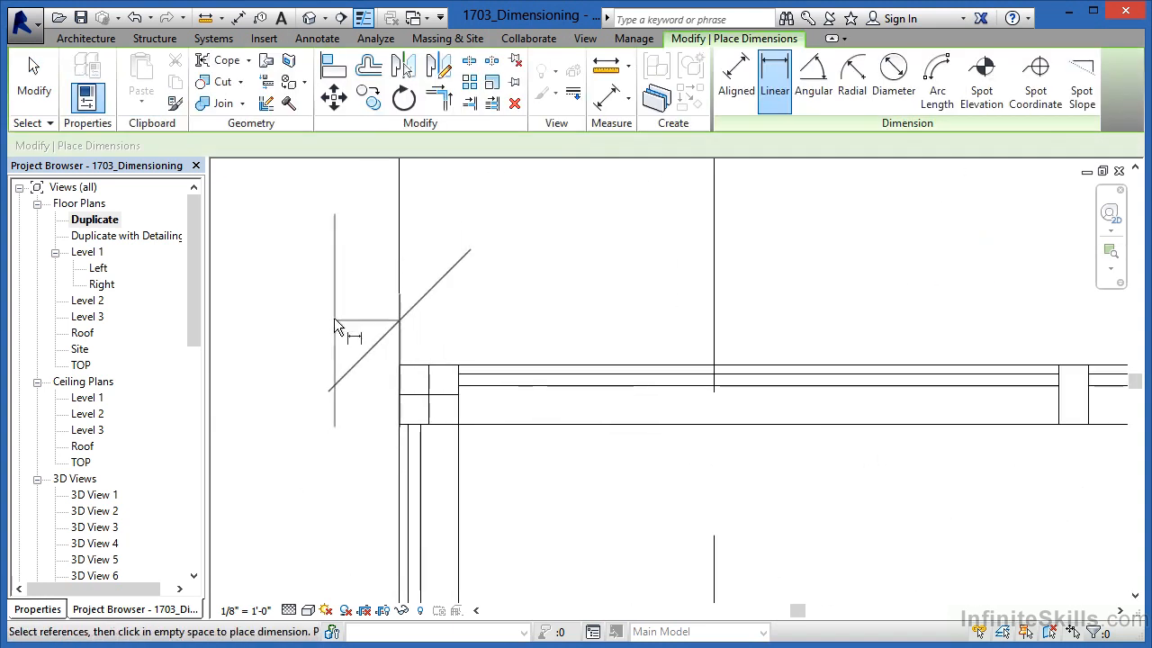
{"action": "scroll", "coordinate": [335, 297], "scroll_direction": "down", "scroll_amount": 4}
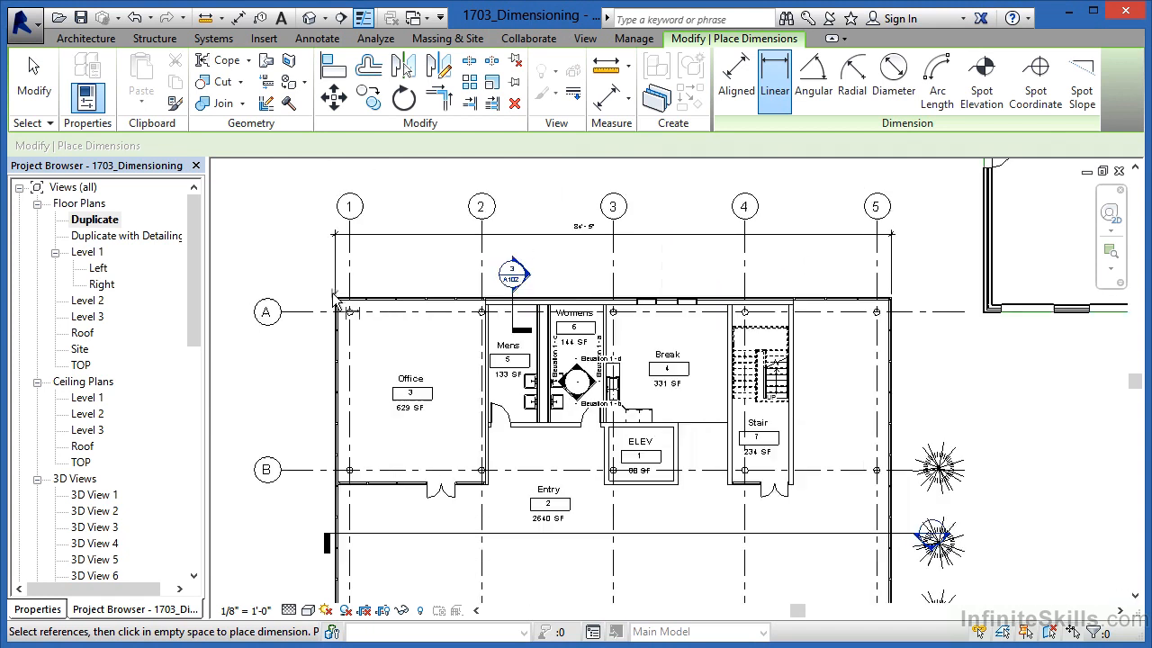
{"action": "scroll", "coordinate": [350, 550], "scroll_direction": "up", "scroll_amount": 5}
{"action": "scroll", "coordinate": [371, 549], "scroll_direction": "up", "scroll_amount": 4}
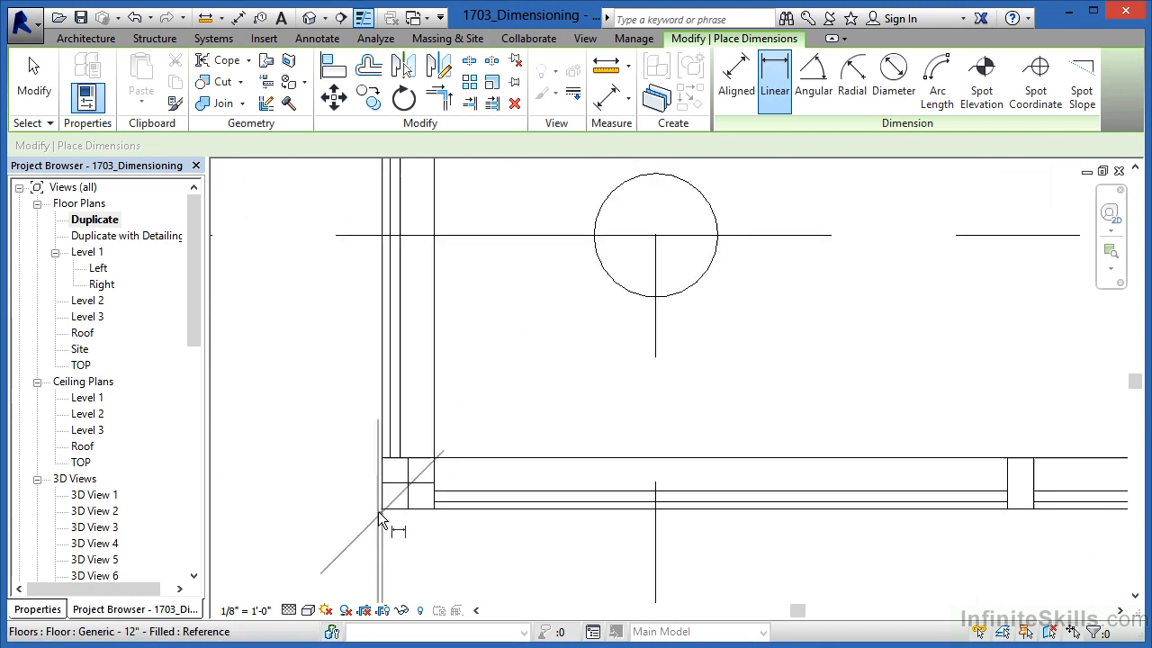
{"action": "scroll", "coordinate": [391, 519], "scroll_direction": "down", "scroll_amount": 5}
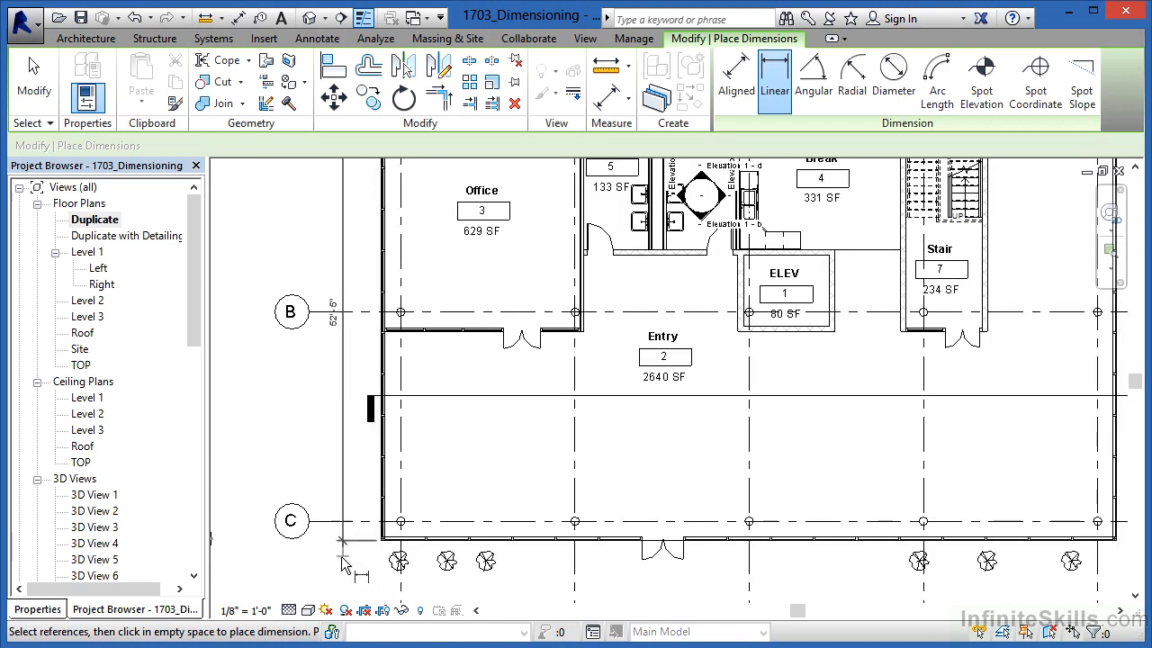
{"action": "left_click", "coordinate": [332, 360]}
{"action": "key", "text": "Escape"}
Turn off the vertical dimension's leader and move its text below grid line B.
{"action": "left_click", "coordinate": [332, 361]}
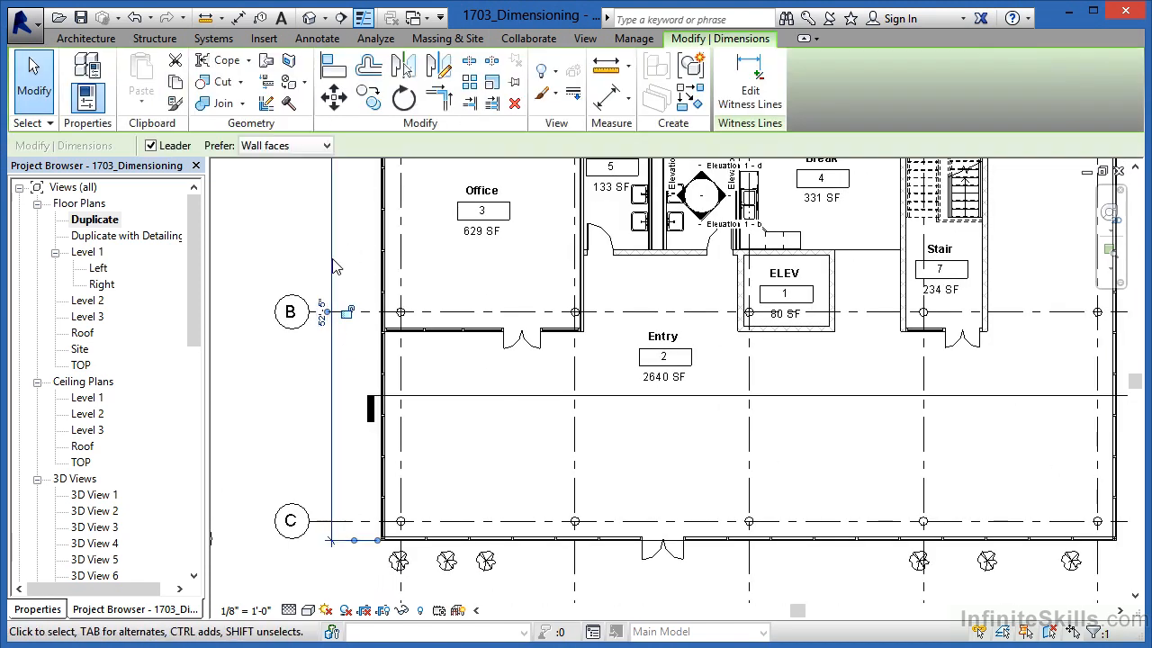
{"action": "scroll", "coordinate": [326, 301], "scroll_direction": "up", "scroll_amount": 4}
{"action": "scroll", "coordinate": [297, 396], "scroll_direction": "up", "scroll_amount": 3}
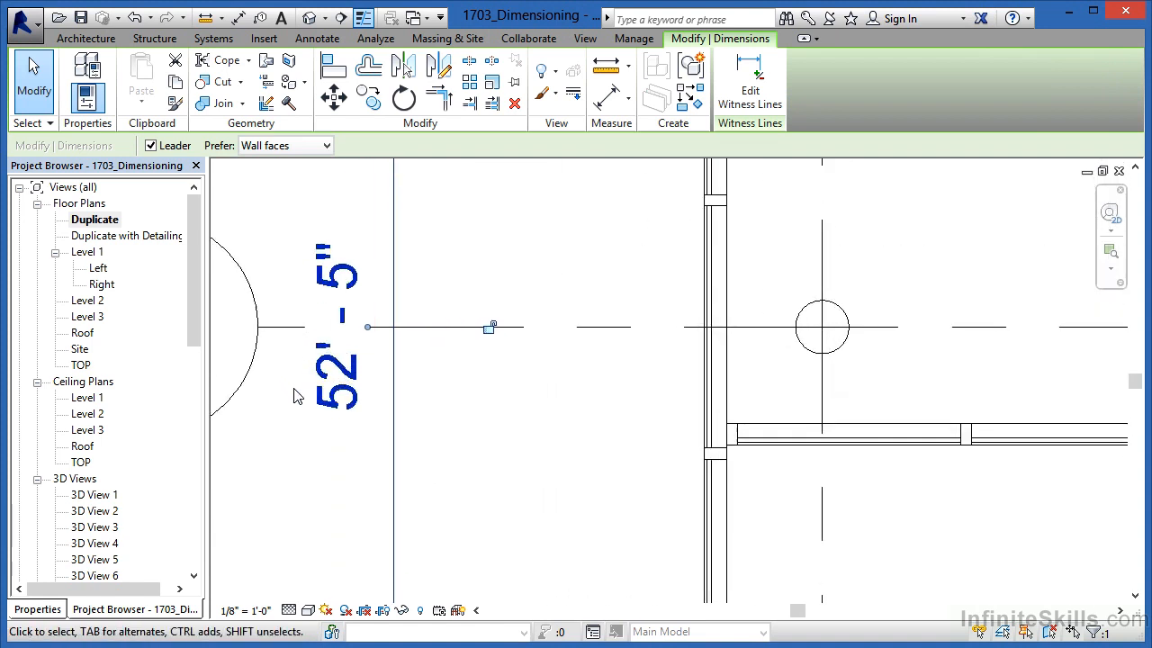
{"action": "left_click", "coordinate": [151, 146]}
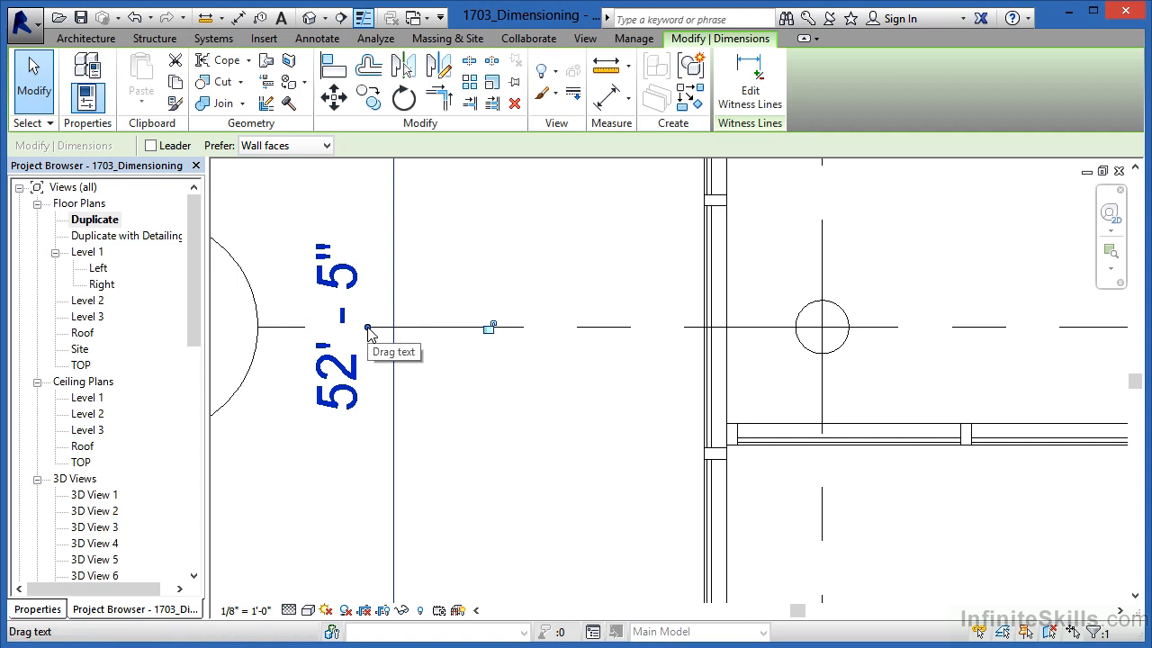
{"action": "left_click_drag", "start_coordinate": [367, 327], "coordinate": [374, 483]}
{"action": "key", "text": "Escape"}
Start an aligned dimension that picks individual references at faces of core.
{"action": "scroll", "coordinate": [409, 381], "scroll_direction": "down", "scroll_amount": 6}
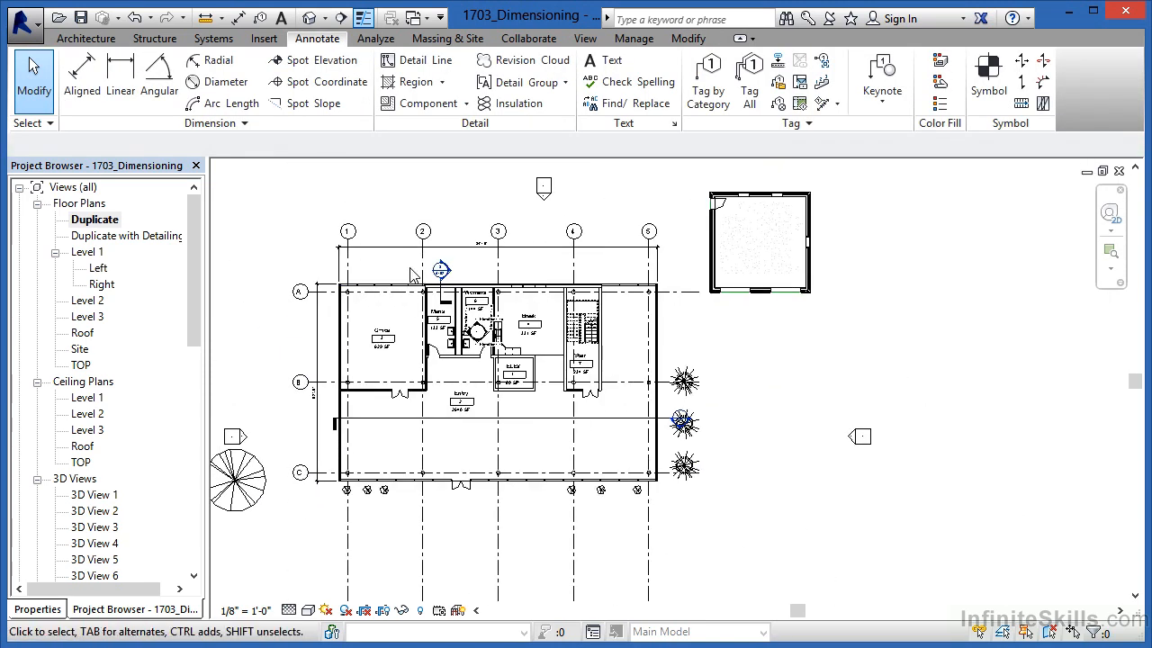
{"action": "scroll", "coordinate": [410, 277], "scroll_direction": "up", "scroll_amount": 2}
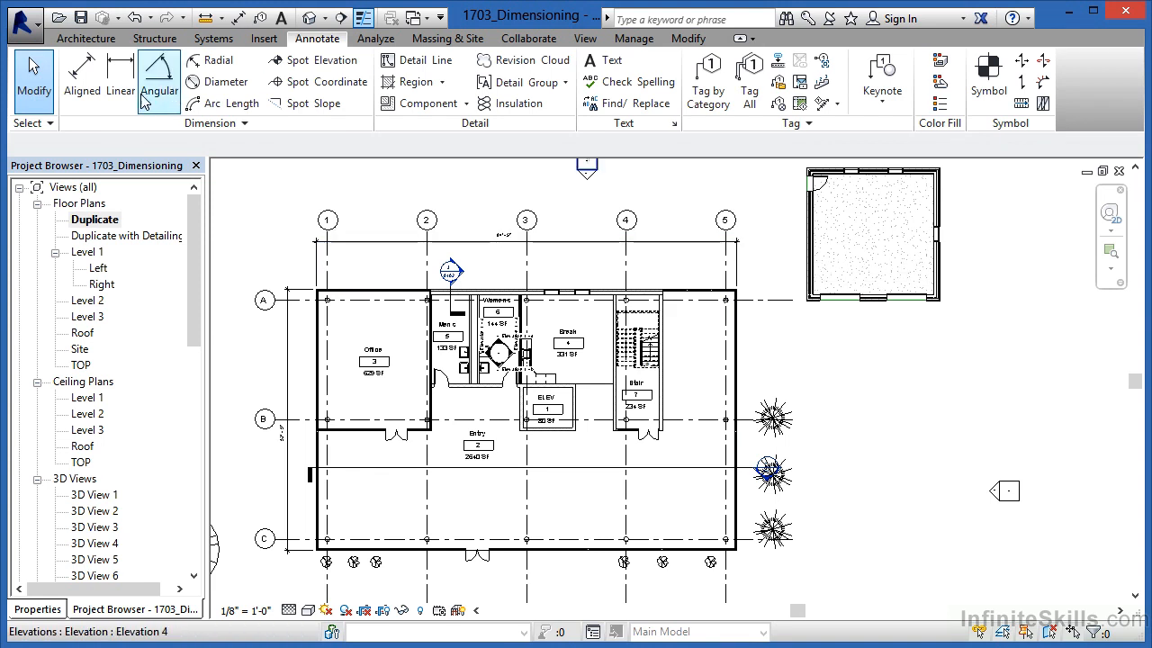
{"action": "left_click", "coordinate": [85, 88]}
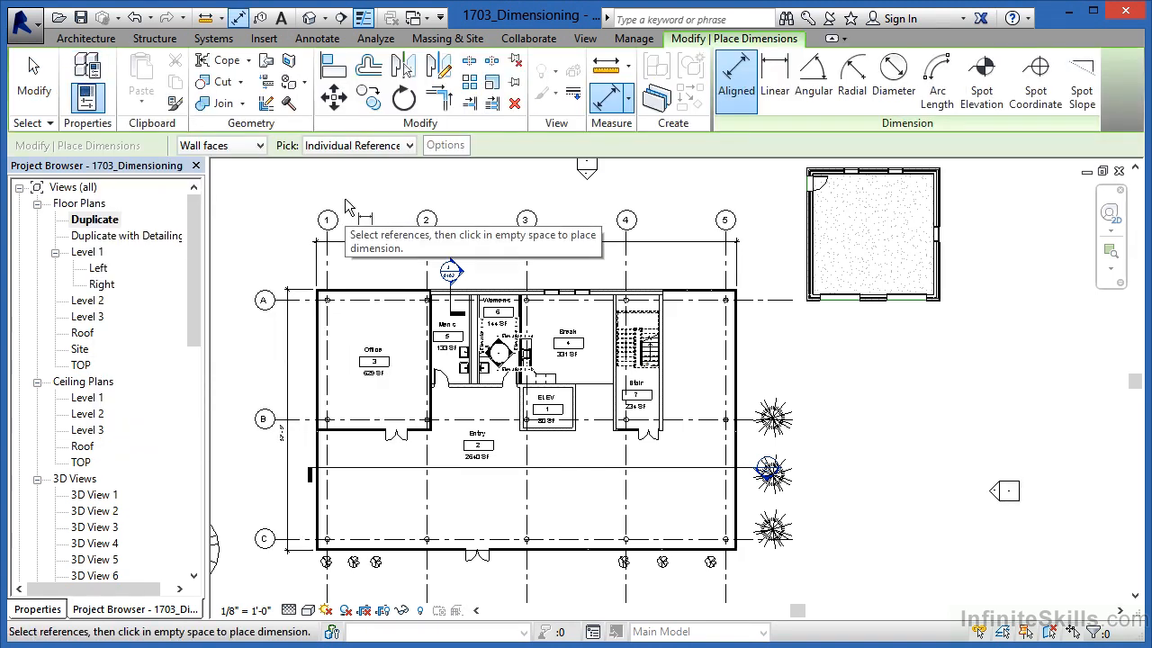
{"action": "left_click", "coordinate": [260, 147]}
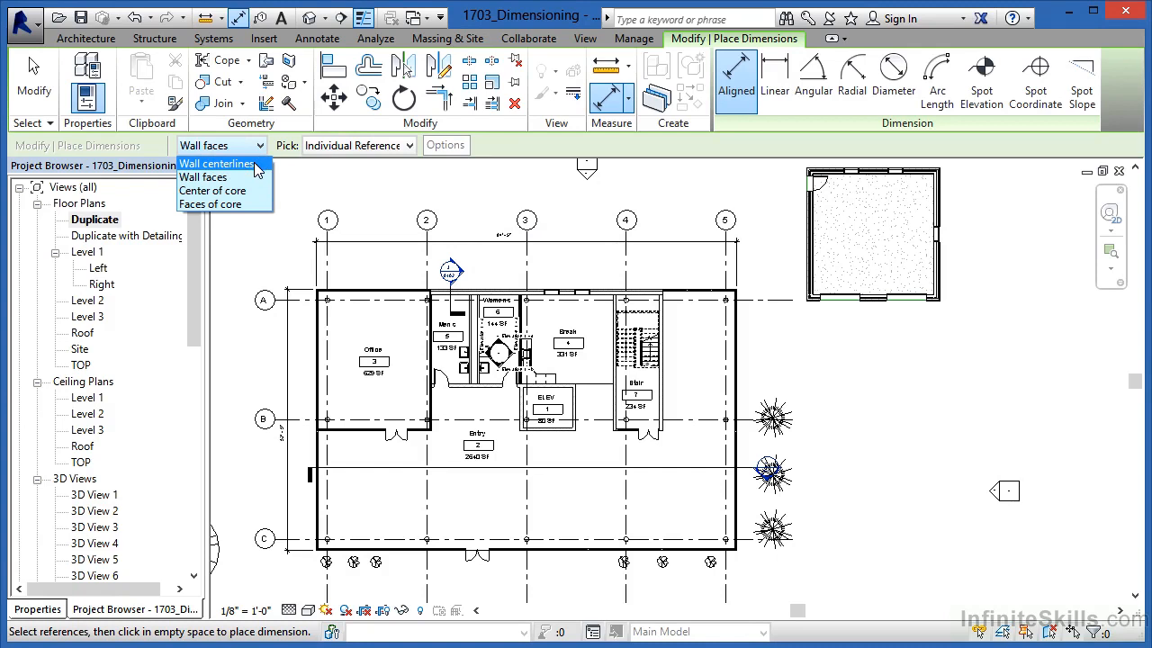
{"action": "left_click", "coordinate": [210, 204]}
Pick the core faces of the Mens room's west and east walls and the Womens room's west wall as dimension references.
{"action": "scroll", "coordinate": [350, 315], "scroll_direction": "up", "scroll_amount": 4}
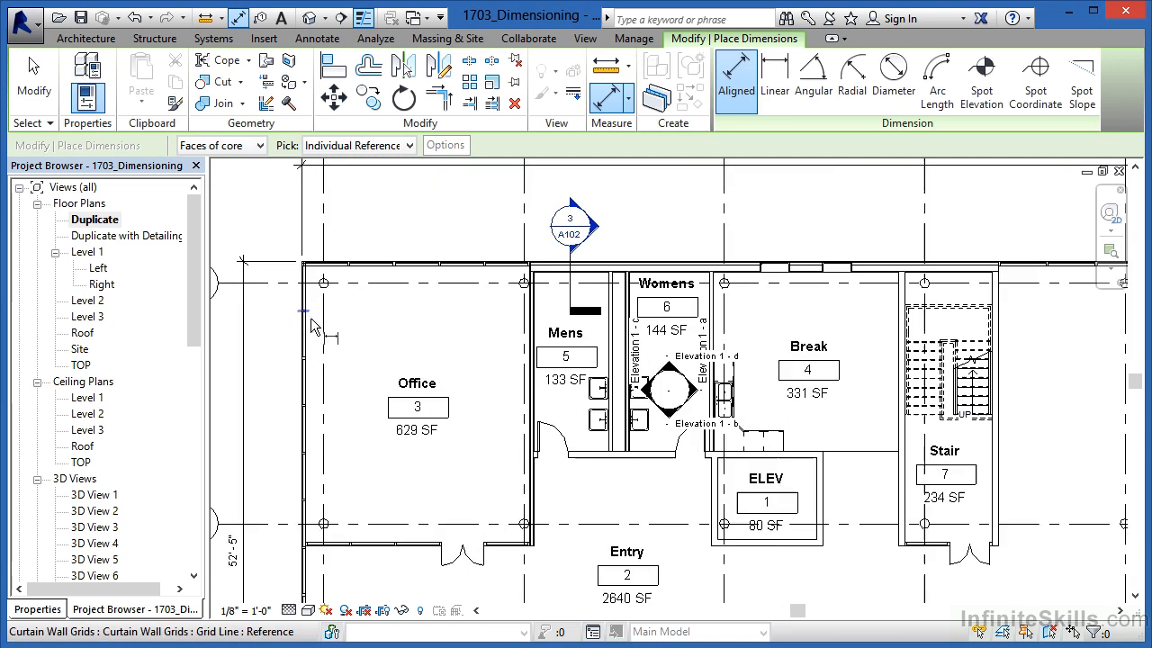
{"action": "scroll", "coordinate": [306, 317], "scroll_direction": "down", "scroll_amount": 3}
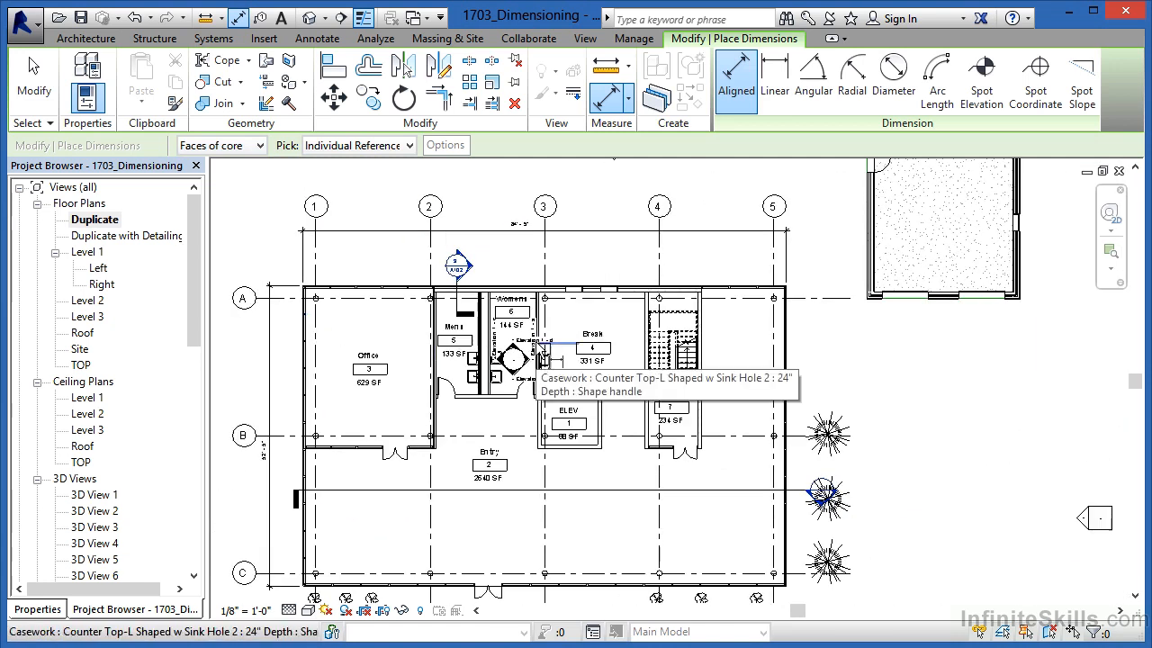
{"action": "scroll", "coordinate": [517, 324], "scroll_direction": "up", "scroll_amount": 5}
{"action": "scroll", "coordinate": [319, 310], "scroll_direction": "up", "scroll_amount": 3}
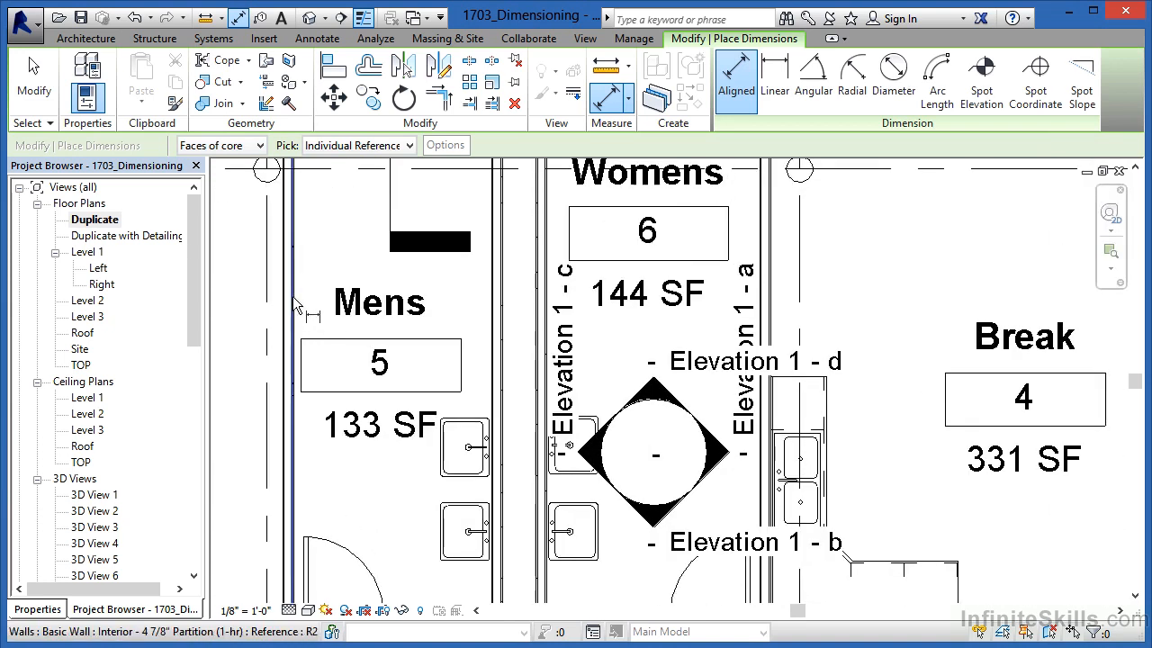
{"action": "scroll", "coordinate": [293, 309], "scroll_direction": "down", "scroll_amount": 4}
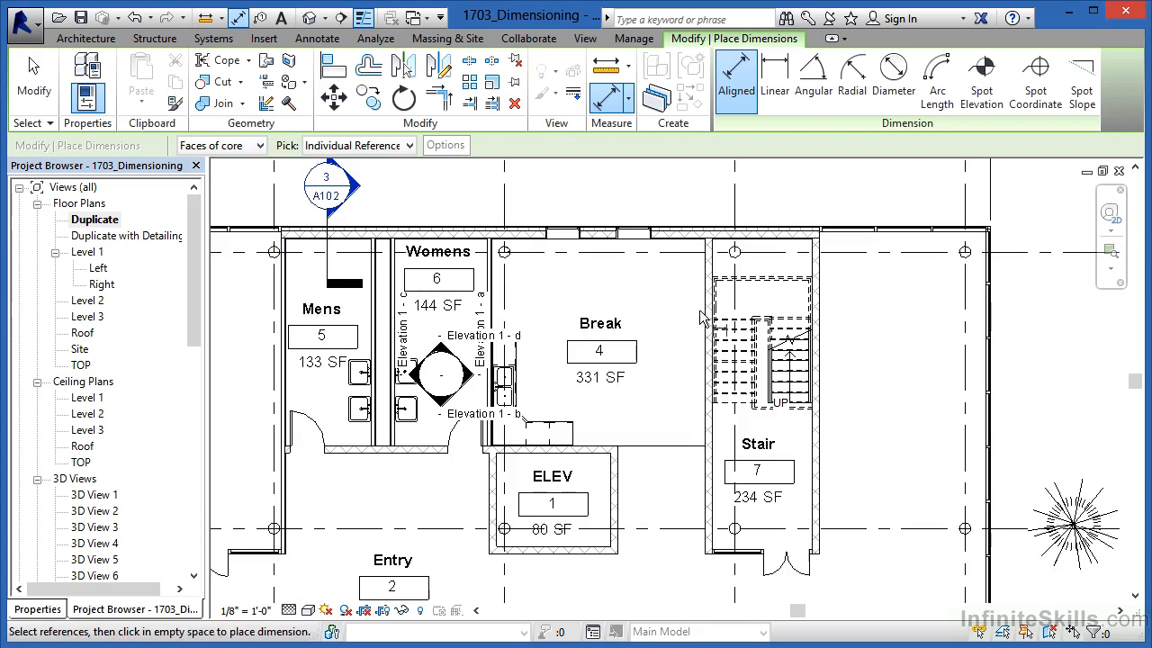
{"action": "scroll", "coordinate": [284, 317], "scroll_direction": "up", "scroll_amount": 4}
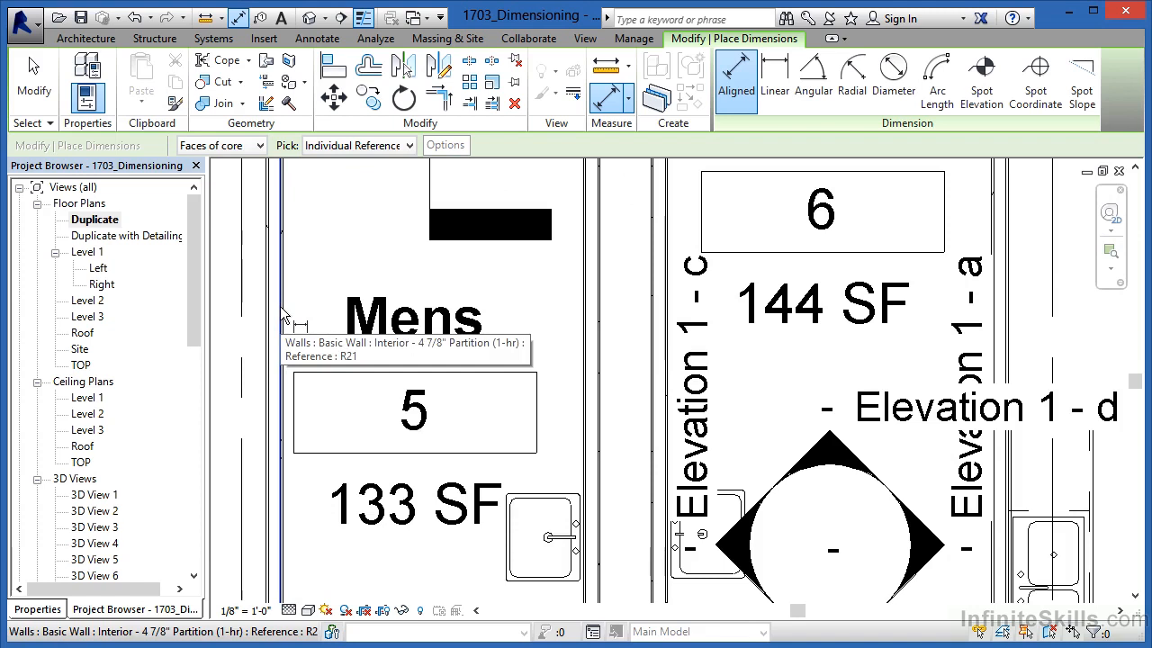
{"action": "left_click", "coordinate": [285, 317]}
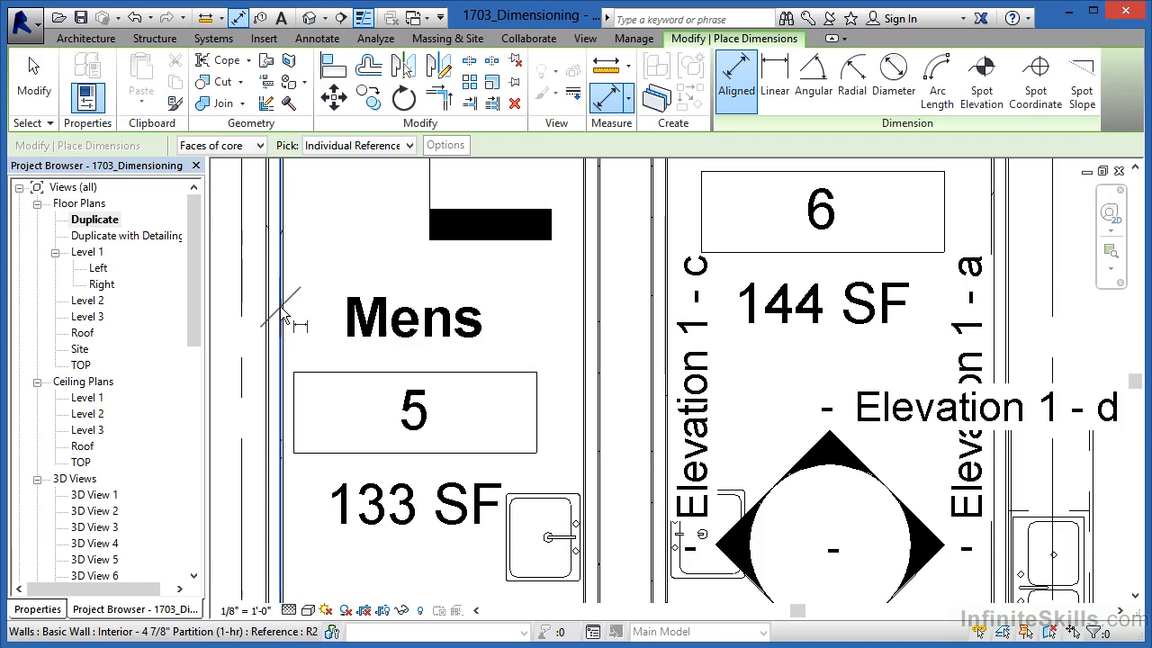
{"action": "left_click", "coordinate": [588, 295]}
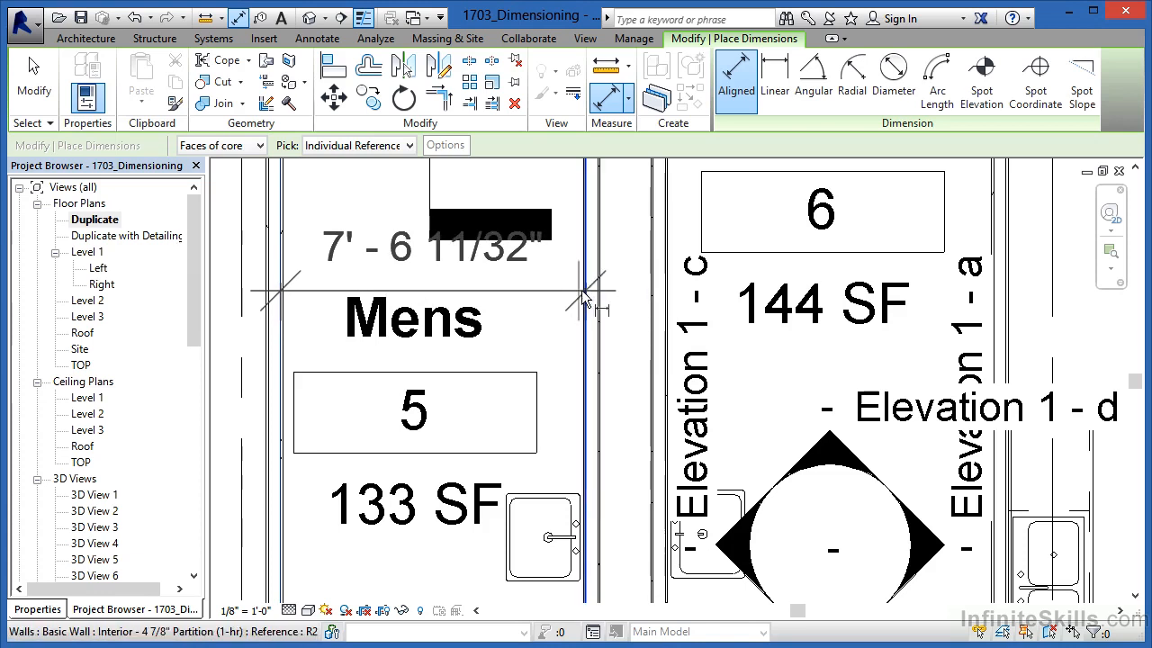
{"action": "left_click", "coordinate": [660, 299]}
Add both core faces of the Womens room's east wall and the Break room's east wall, and place the dimension string just above the ELEV room.
{"action": "scroll", "coordinate": [569, 317], "scroll_direction": "down", "scroll_amount": 2}
{"action": "scroll", "coordinate": [810, 304], "scroll_direction": "up", "scroll_amount": 4}
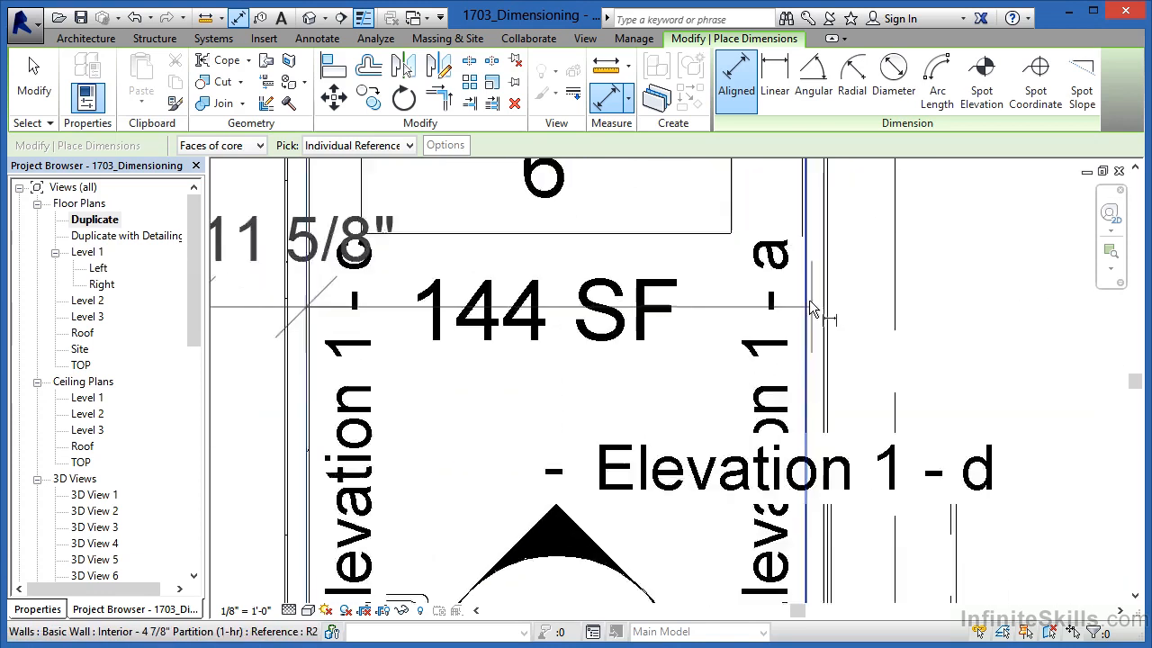
{"action": "scroll", "coordinate": [809, 300], "scroll_direction": "down", "scroll_amount": 2}
{"action": "left_click", "coordinate": [696, 324]}
{"action": "scroll", "coordinate": [679, 331], "scroll_direction": "down", "scroll_amount": 4}
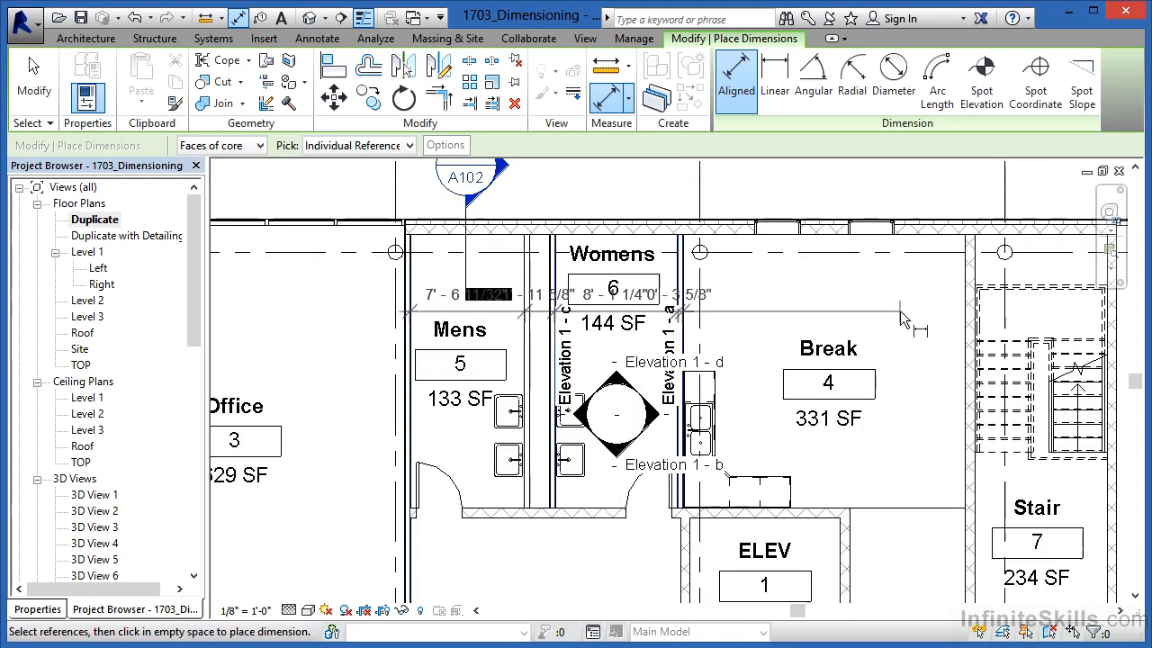
{"action": "left_click", "coordinate": [964, 308]}
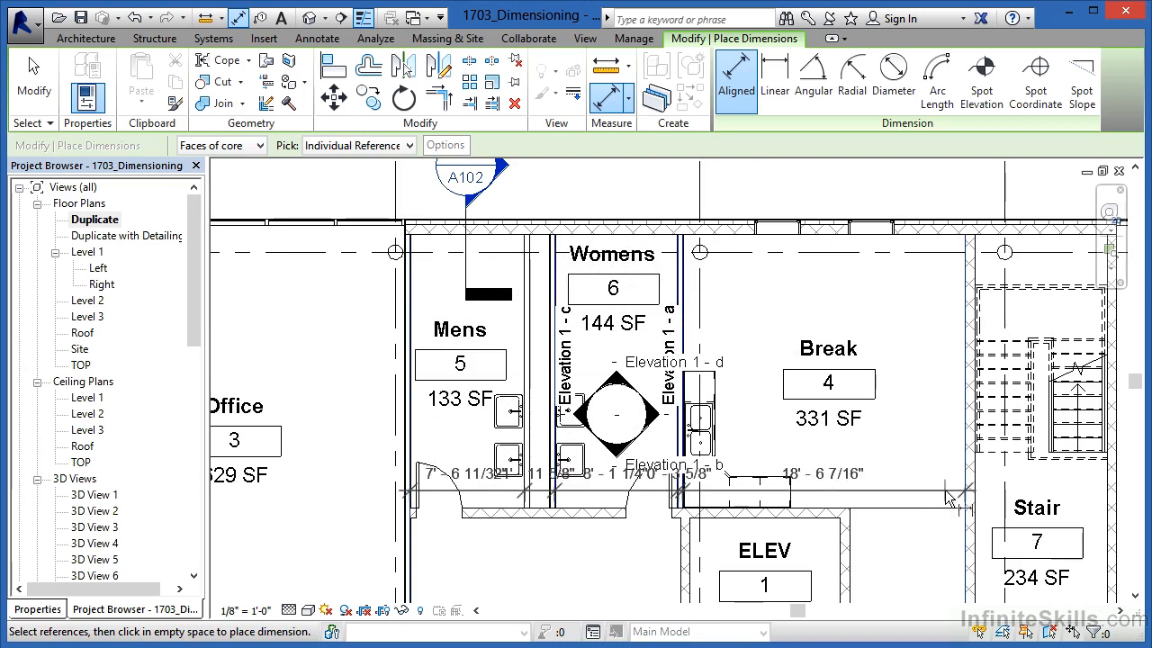
{"action": "middle_click_drag", "start_coordinate": [916, 486], "coordinate": [921, 472]}
{"action": "scroll", "coordinate": [922, 480], "scroll_direction": "up", "scroll_amount": 2}
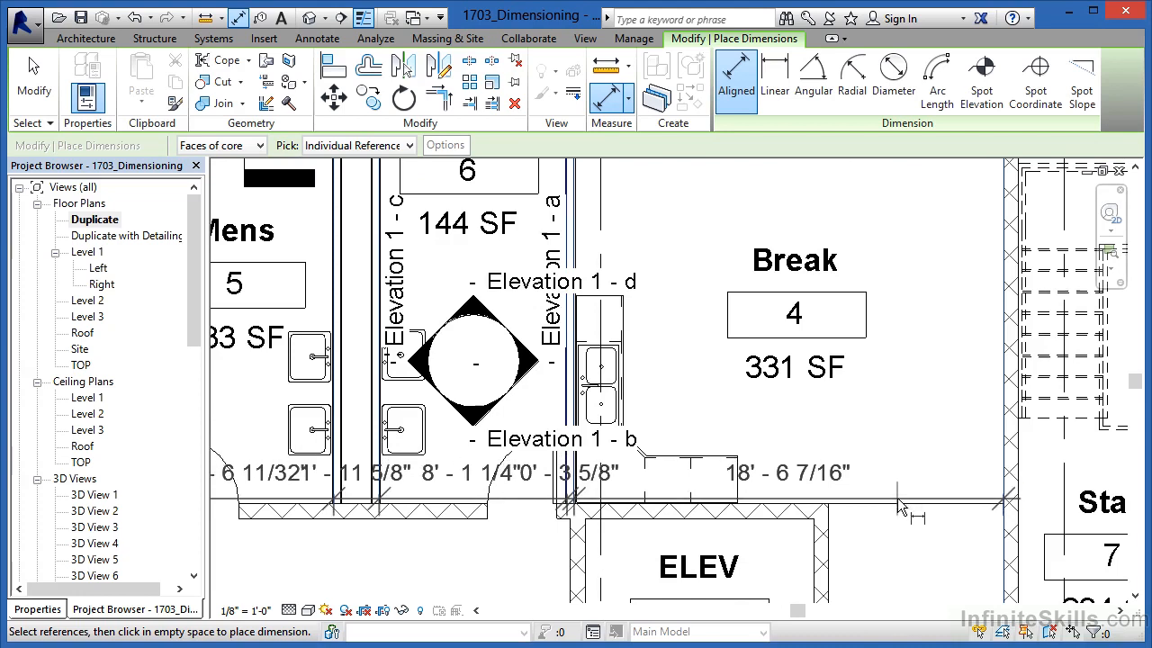
{"action": "left_click", "coordinate": [897, 498]}
{"action": "key", "text": "Escape"}
{"action": "key", "text": "Escape"}
Move the Break room segment's dimension text east of the L-shaped counter and turn off the string's leader.
{"action": "left_click", "coordinate": [781, 482]}
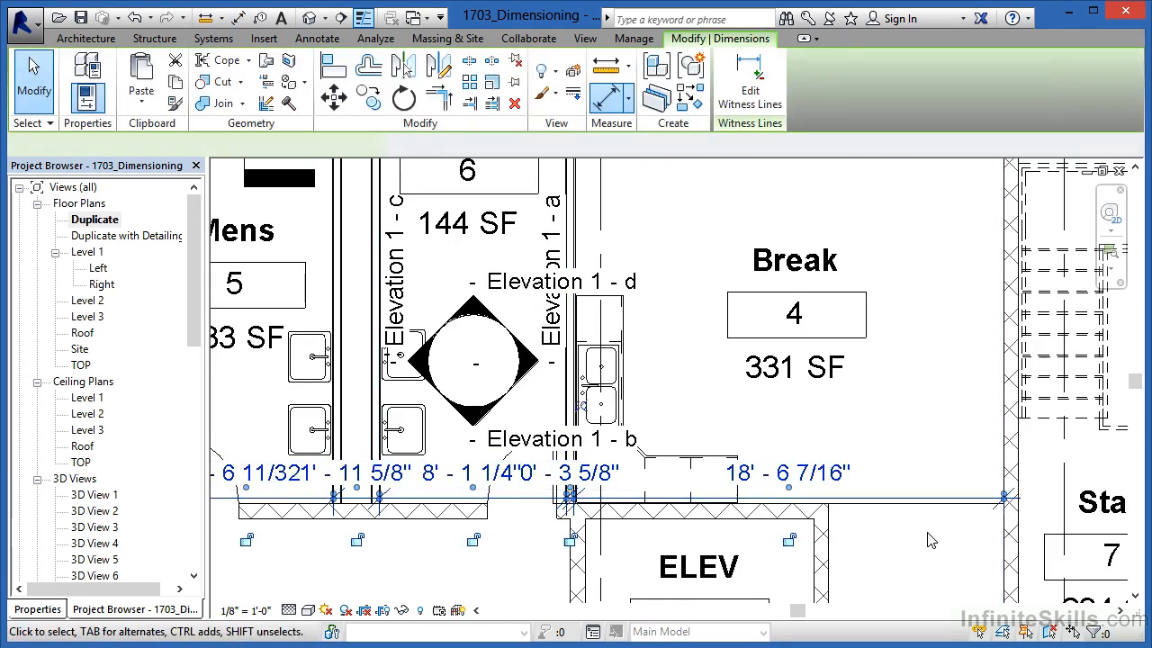
{"action": "scroll", "coordinate": [688, 549], "scroll_direction": "up", "scroll_amount": 1}
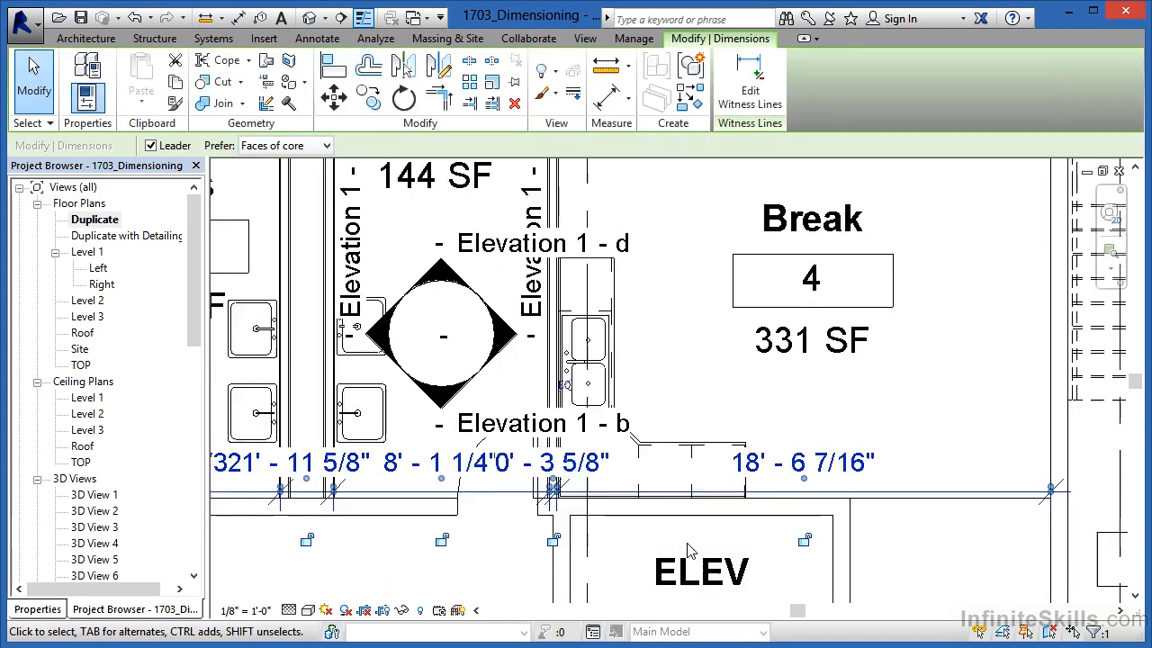
{"action": "scroll", "coordinate": [689, 550], "scroll_direction": "up", "scroll_amount": 1}
{"action": "left_click_drag", "start_coordinate": [821, 469], "coordinate": [932, 469]}
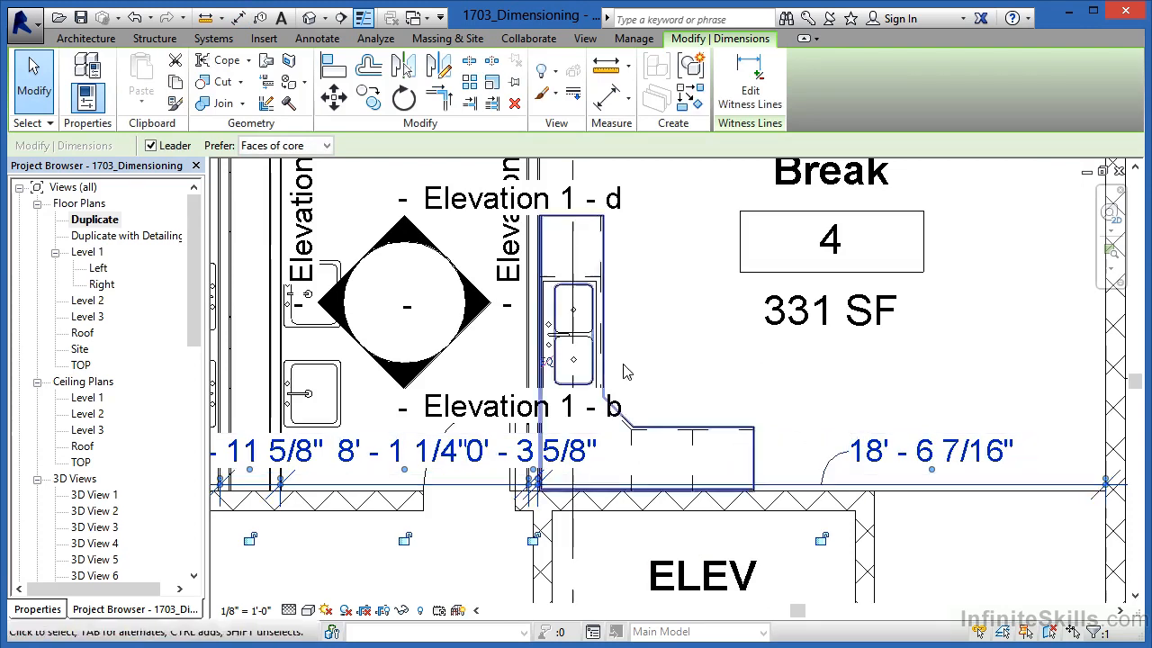
{"action": "left_click", "coordinate": [151, 147]}
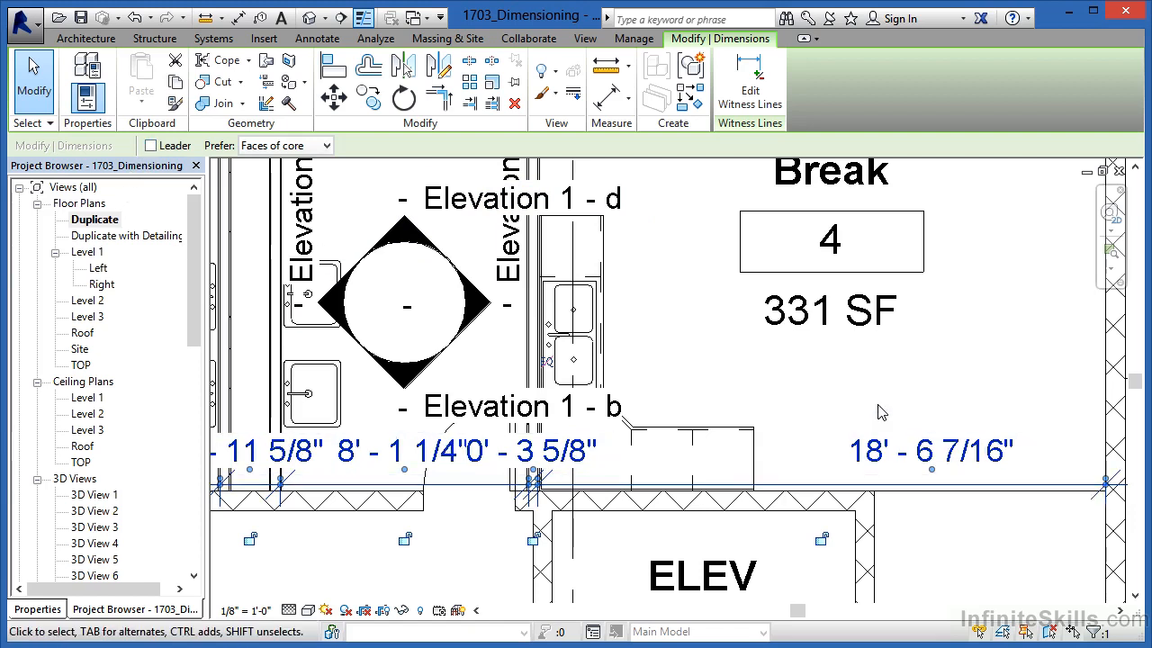
Move the text of the wall-thickness segment between Womens and Break east, clear of the neighbouring dimension text.
{"action": "left_click", "coordinate": [853, 425]}
{"action": "scroll", "coordinate": [468, 473], "scroll_direction": "up", "scroll_amount": 4}
{"action": "left_click", "coordinate": [679, 456]}
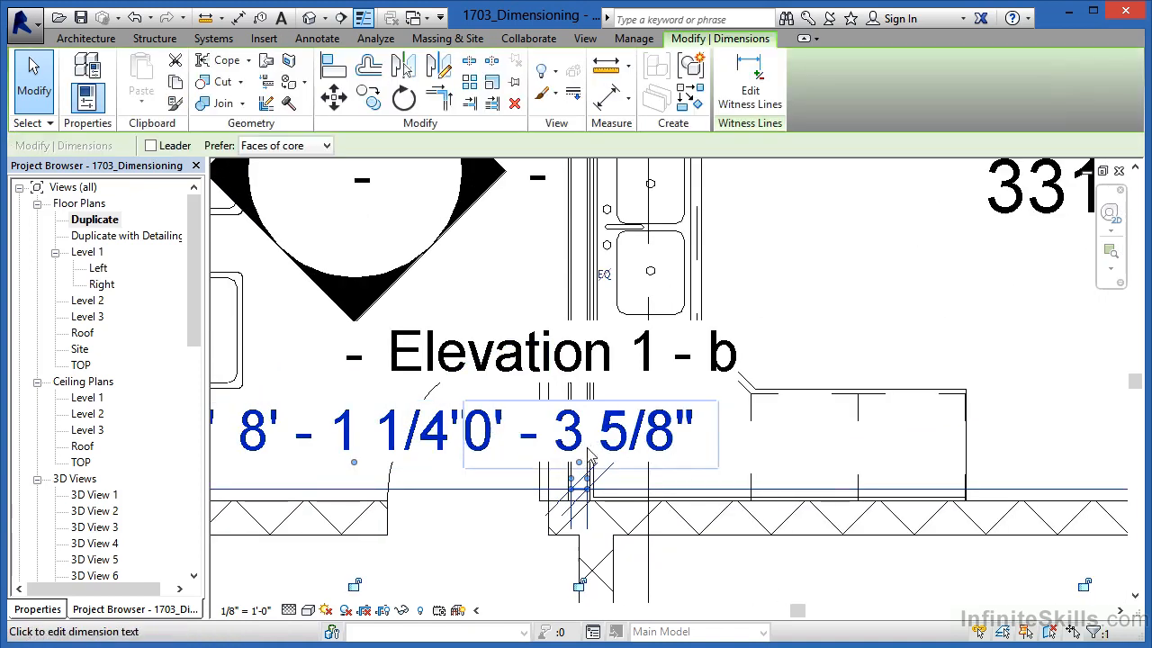
{"action": "left_click_drag", "start_coordinate": [579, 463], "coordinate": [753, 483]}
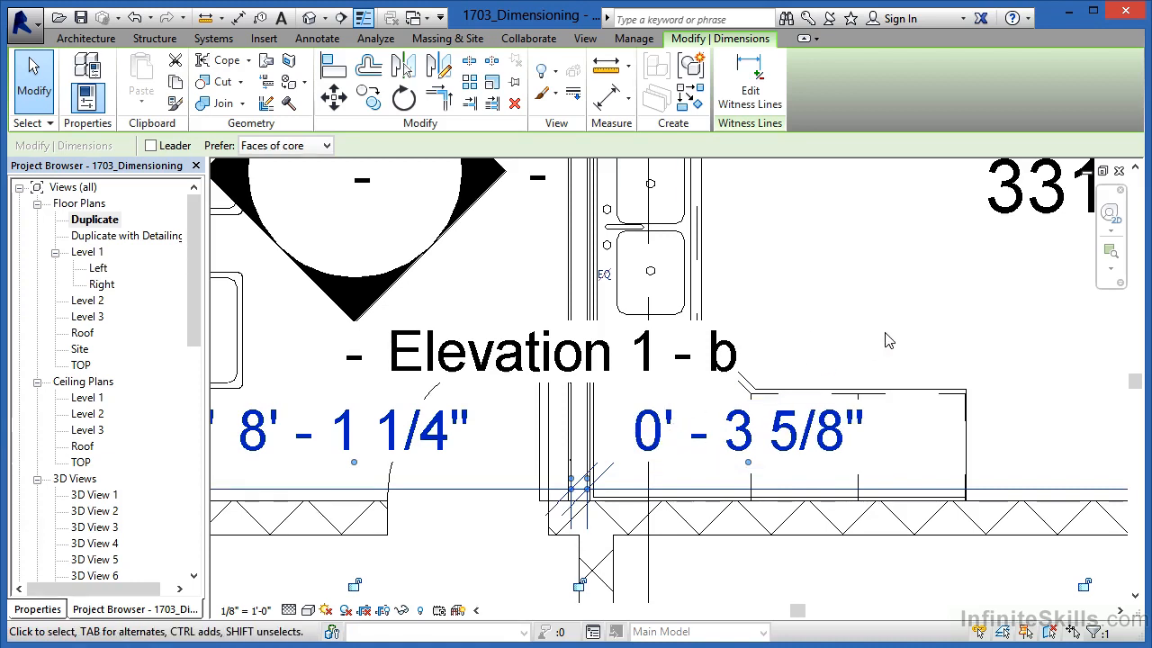
{"action": "left_click", "coordinate": [829, 312]}
Set the project's length units format to suppress 0 feet.
{"action": "key", "text": "u"}
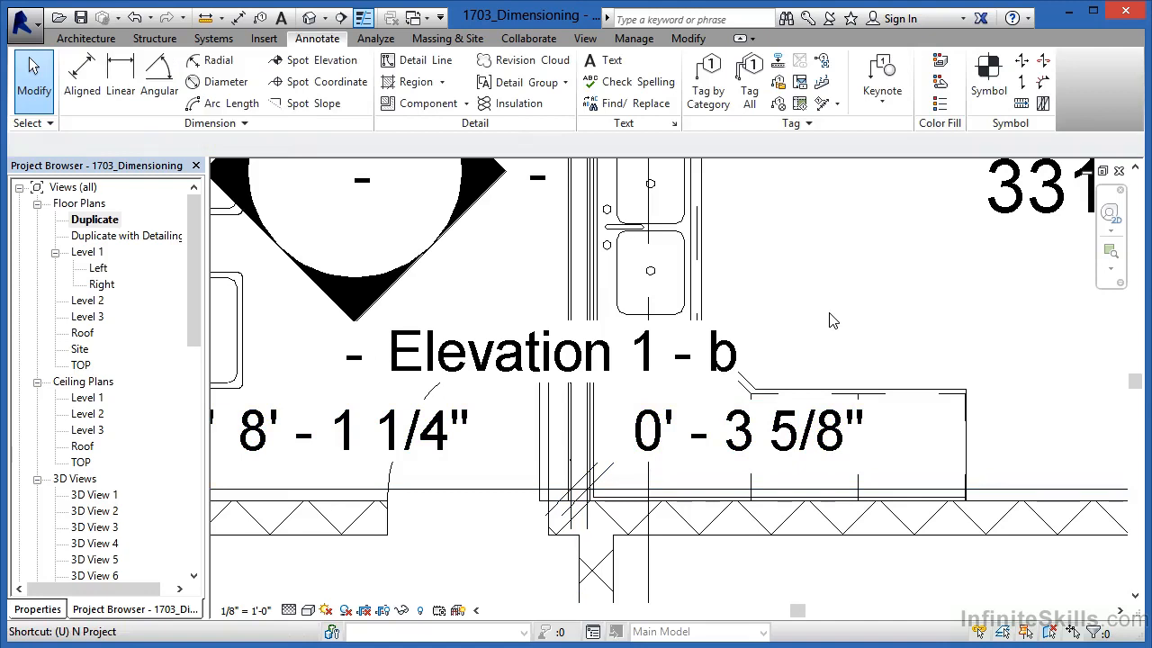
{"action": "key", "text": "n"}
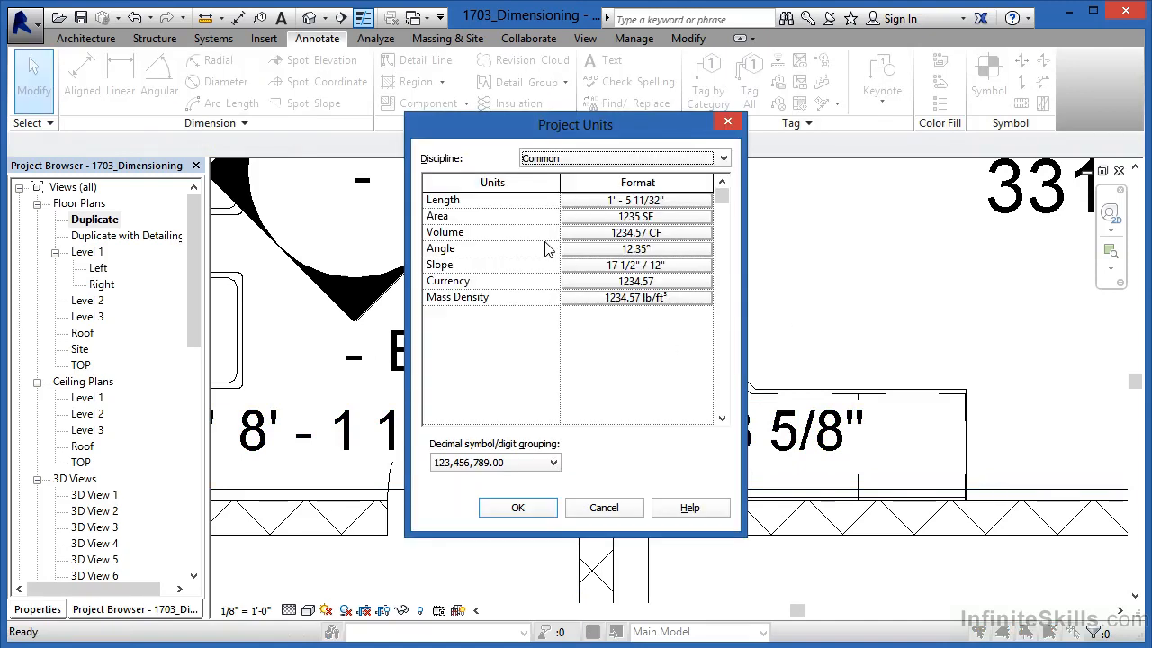
{"action": "left_click", "coordinate": [617, 201]}
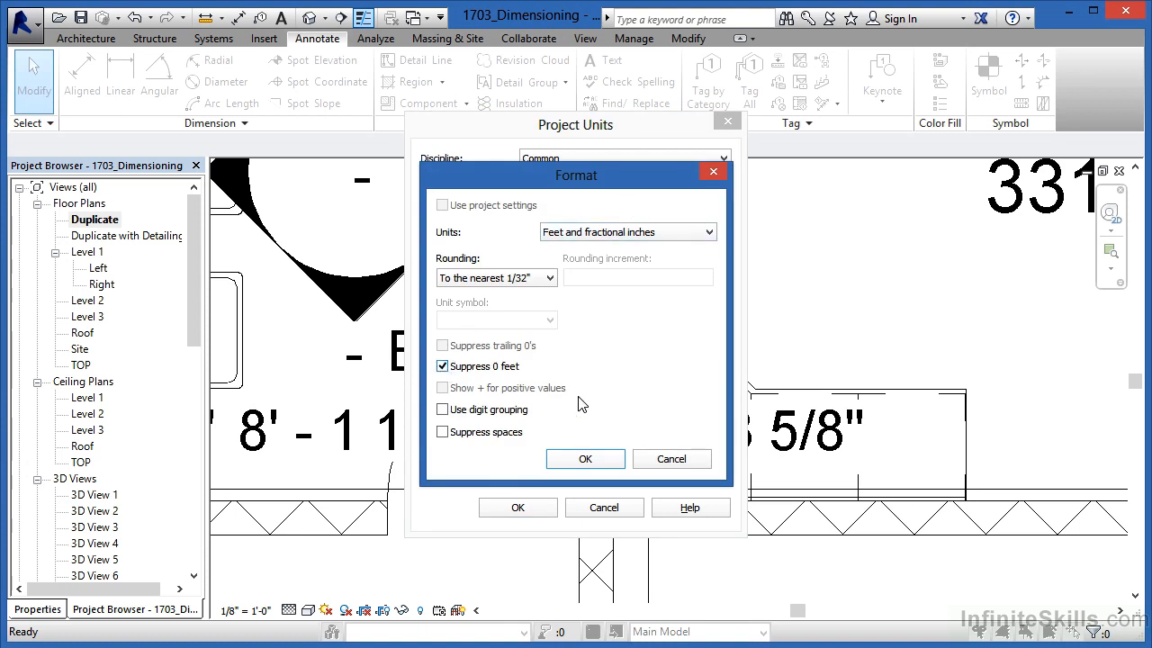
{"action": "left_click", "coordinate": [585, 458]}
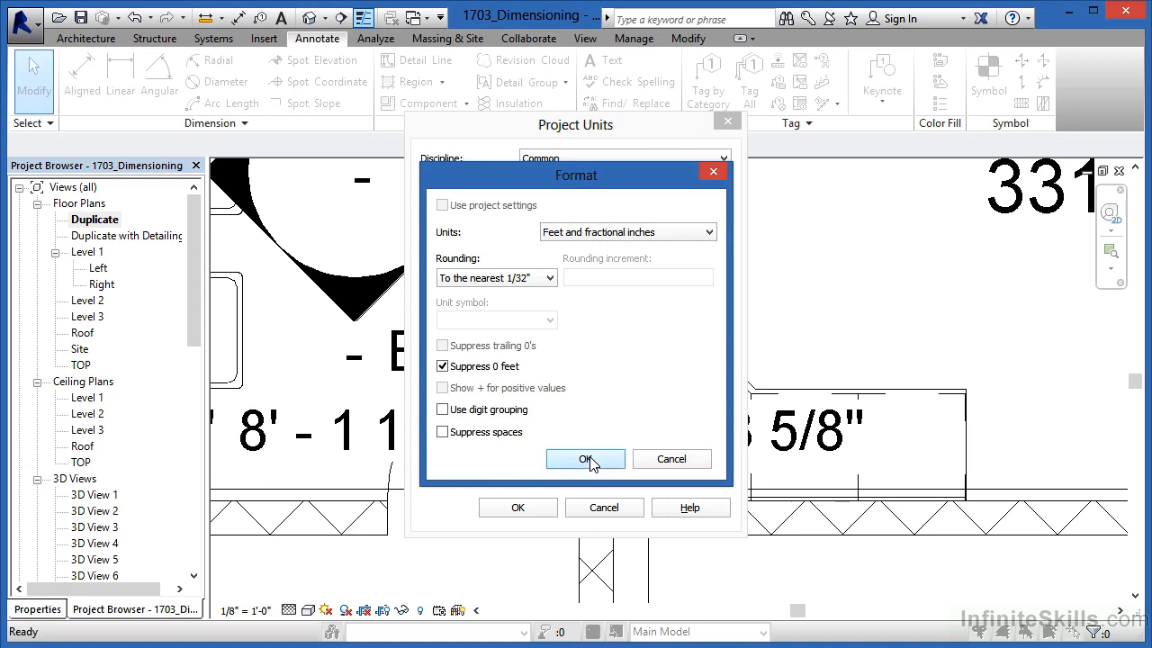
{"action": "left_click", "coordinate": [538, 506]}
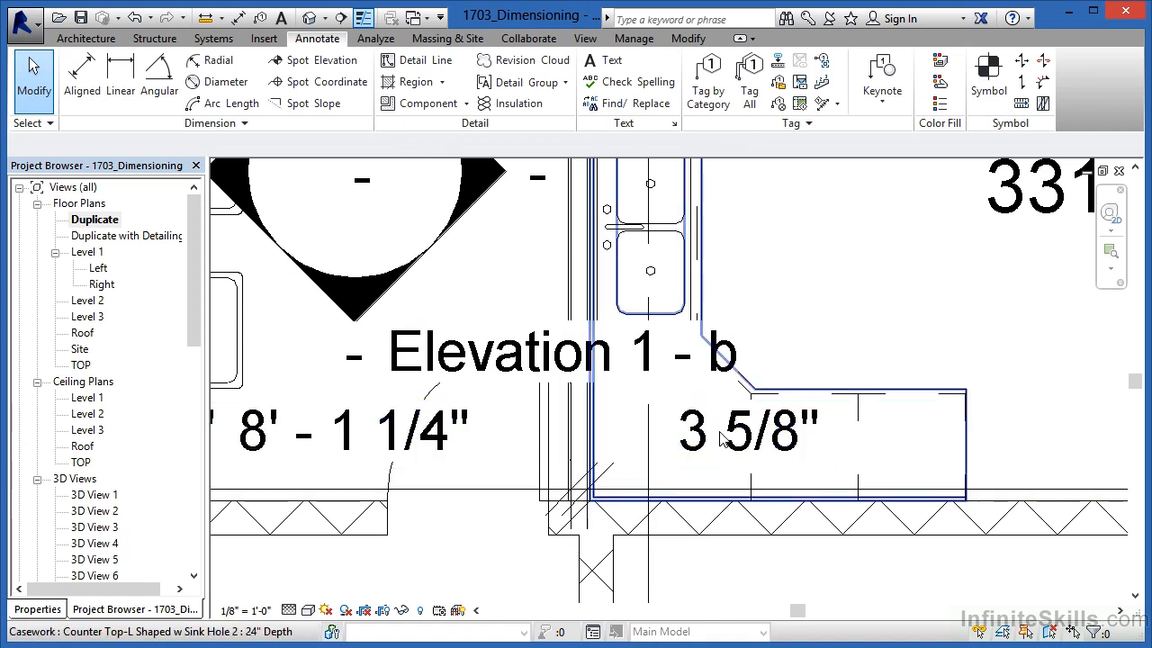
Turn on the leader for the interior dimension string so the moved wall-thickness text points to its segment.
{"action": "scroll", "coordinate": [854, 385], "scroll_direction": "down", "scroll_amount": 5}
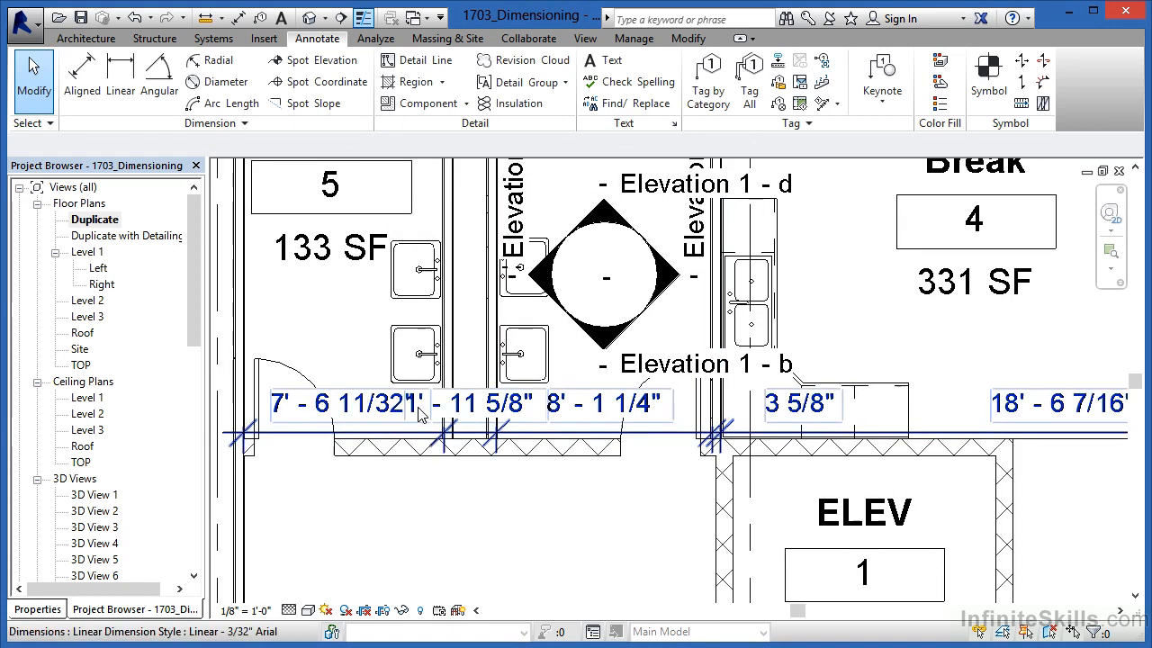
{"action": "scroll", "coordinate": [792, 429], "scroll_direction": "up", "scroll_amount": 5}
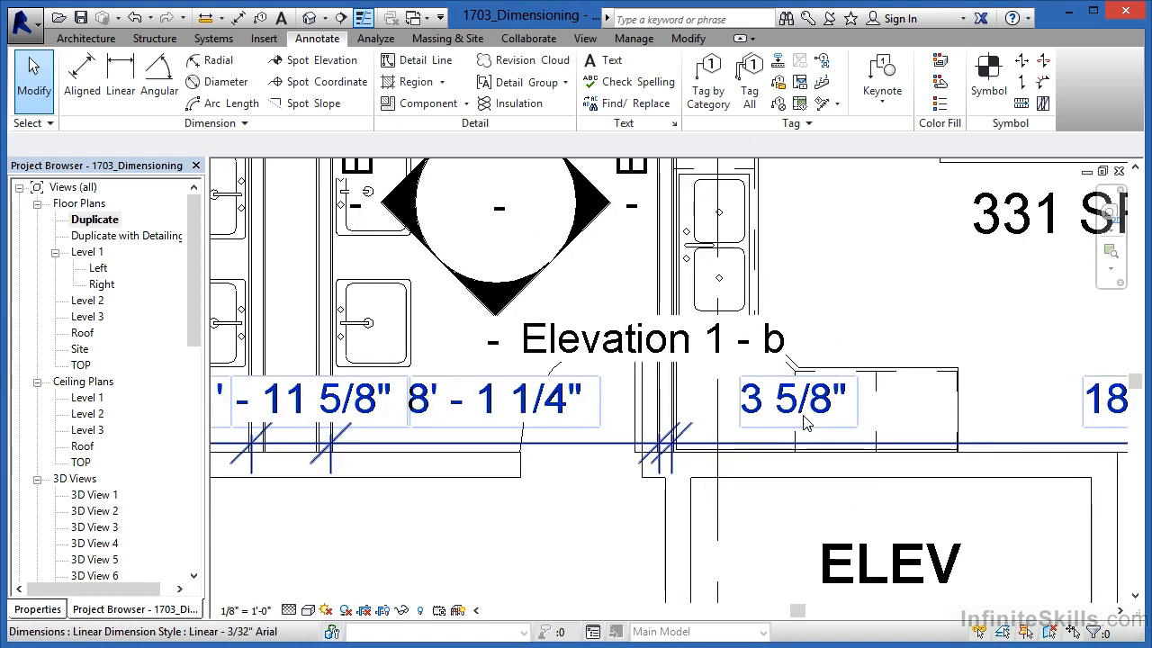
{"action": "scroll", "coordinate": [779, 427], "scroll_direction": "up", "scroll_amount": 2}
{"action": "left_click", "coordinate": [760, 389]}
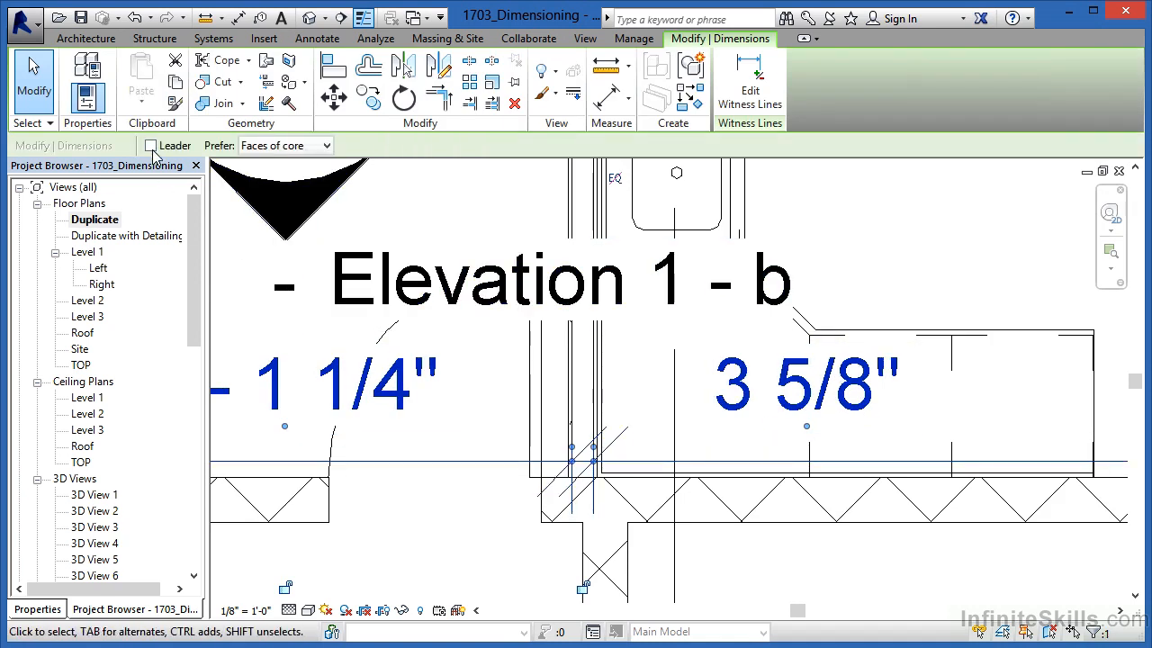
{"action": "left_click", "coordinate": [151, 146]}
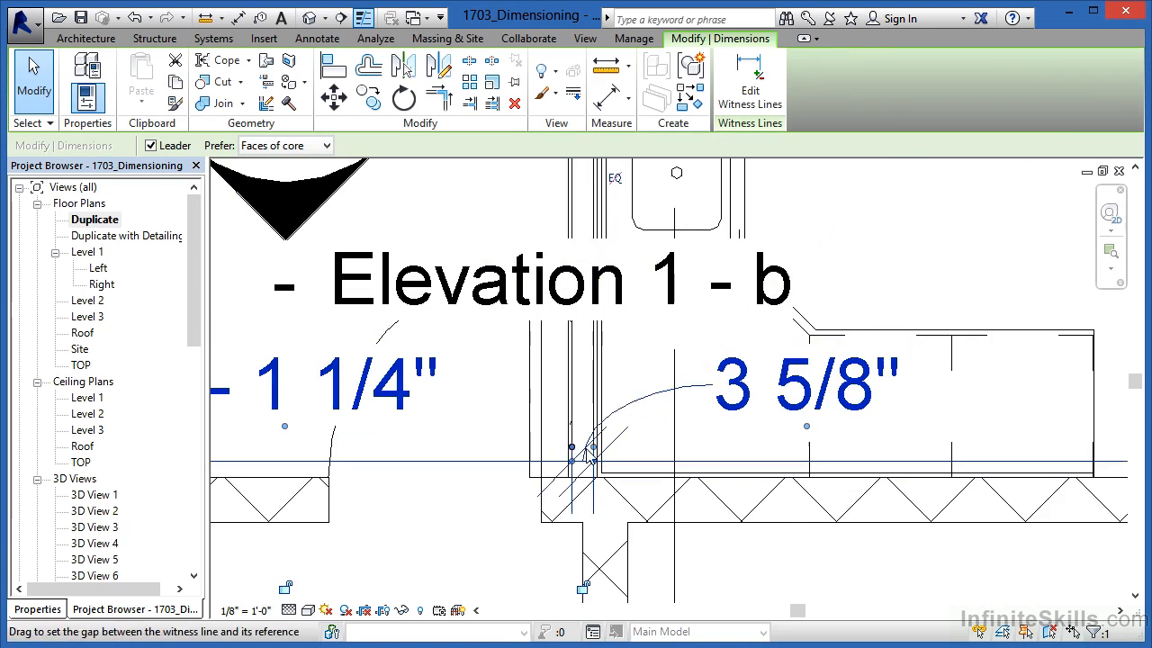
{"action": "left_click", "coordinate": [846, 273]}
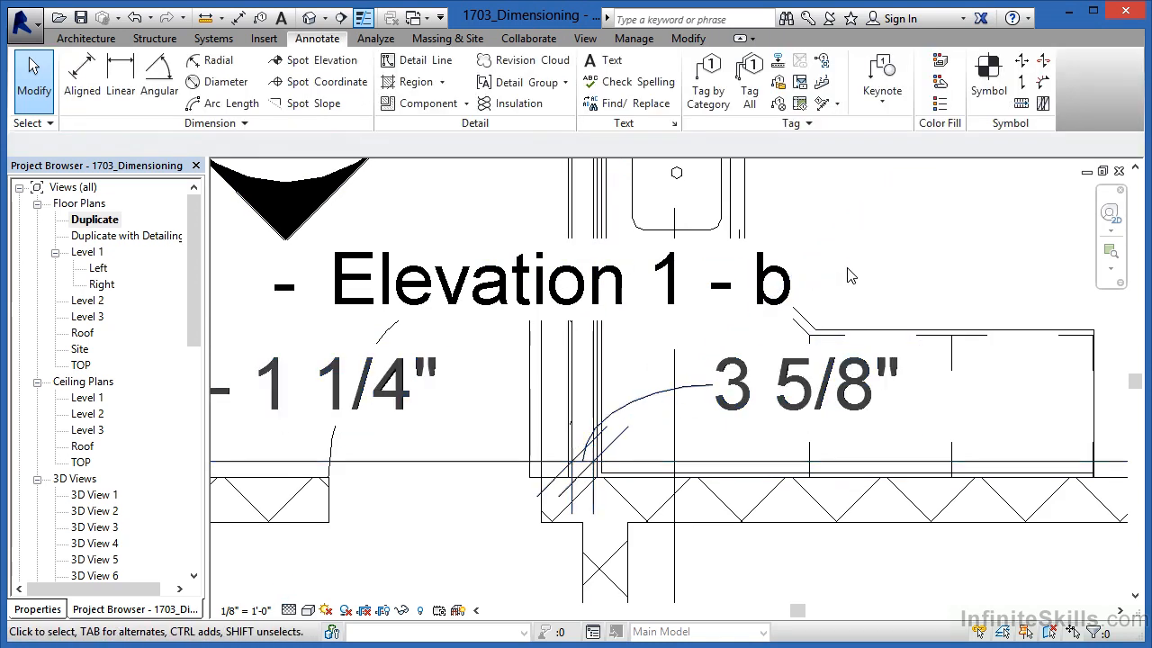
Turn off Thin Lines to display the plan's walls and dimension ticks with their true line weights.
{"action": "left_click", "coordinate": [585, 39]}
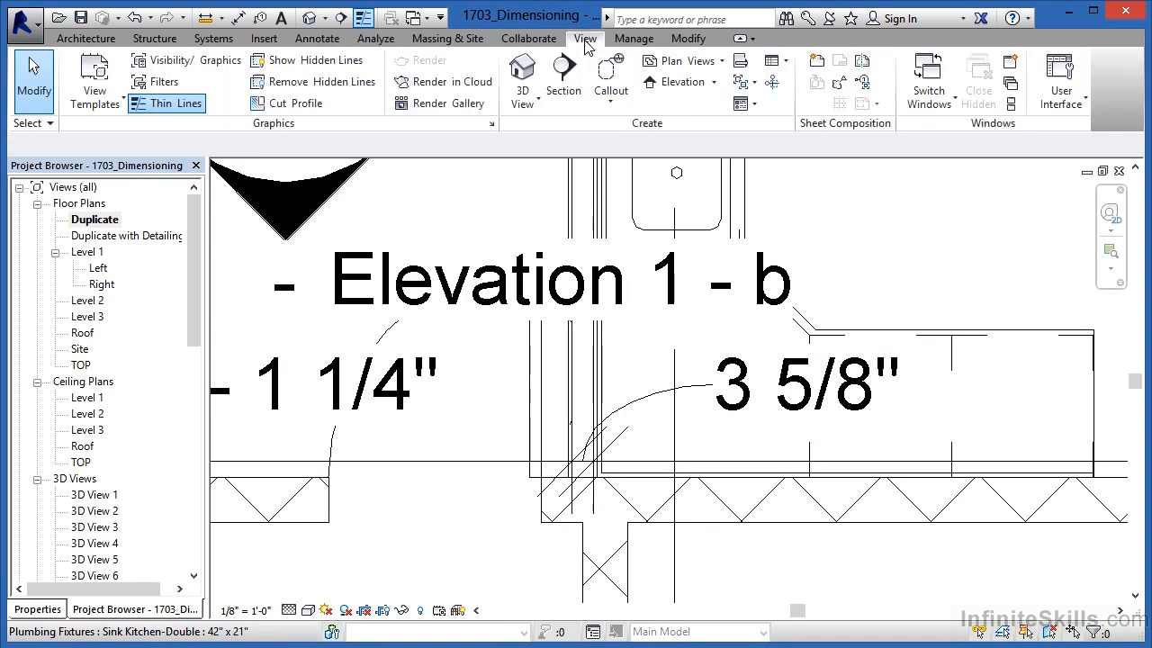
{"action": "left_click", "coordinate": [171, 106]}
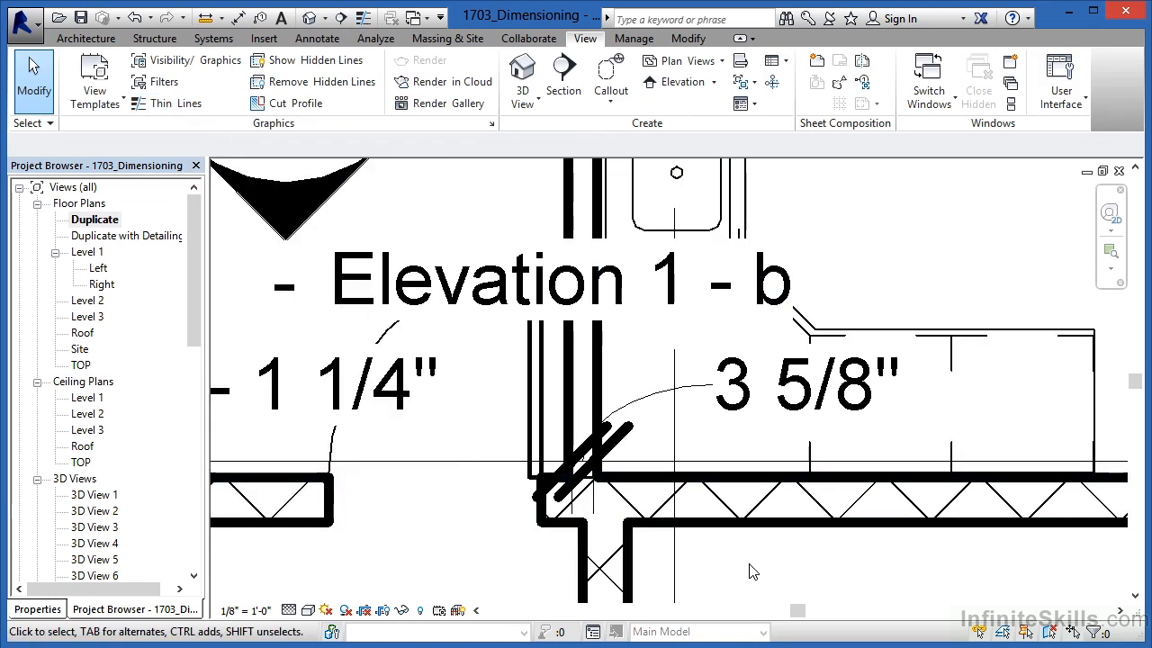
{"action": "scroll", "coordinate": [567, 477], "scroll_direction": "down", "scroll_amount": 4}
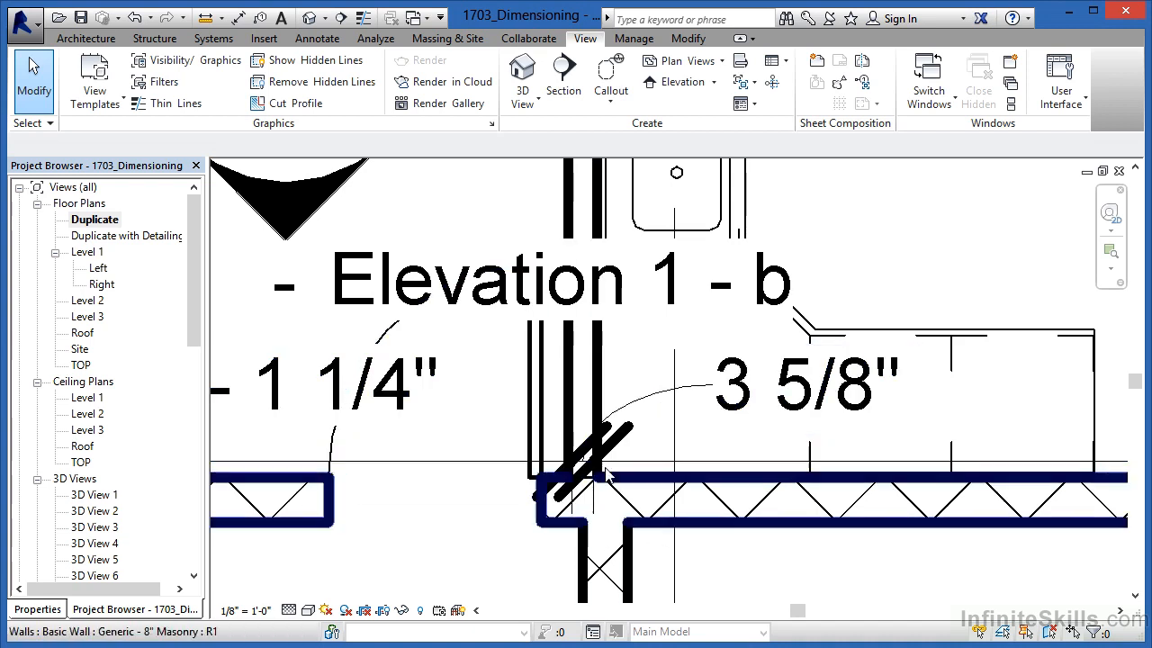
{"action": "scroll", "coordinate": [603, 467], "scroll_direction": "down", "scroll_amount": 1}
Nudge the text of the Break room segment in the interior dimension string slightly closer to its dimension line.
{"action": "scroll", "coordinate": [976, 450], "scroll_direction": "up", "scroll_amount": 3}
{"action": "left_click", "coordinate": [983, 456]}
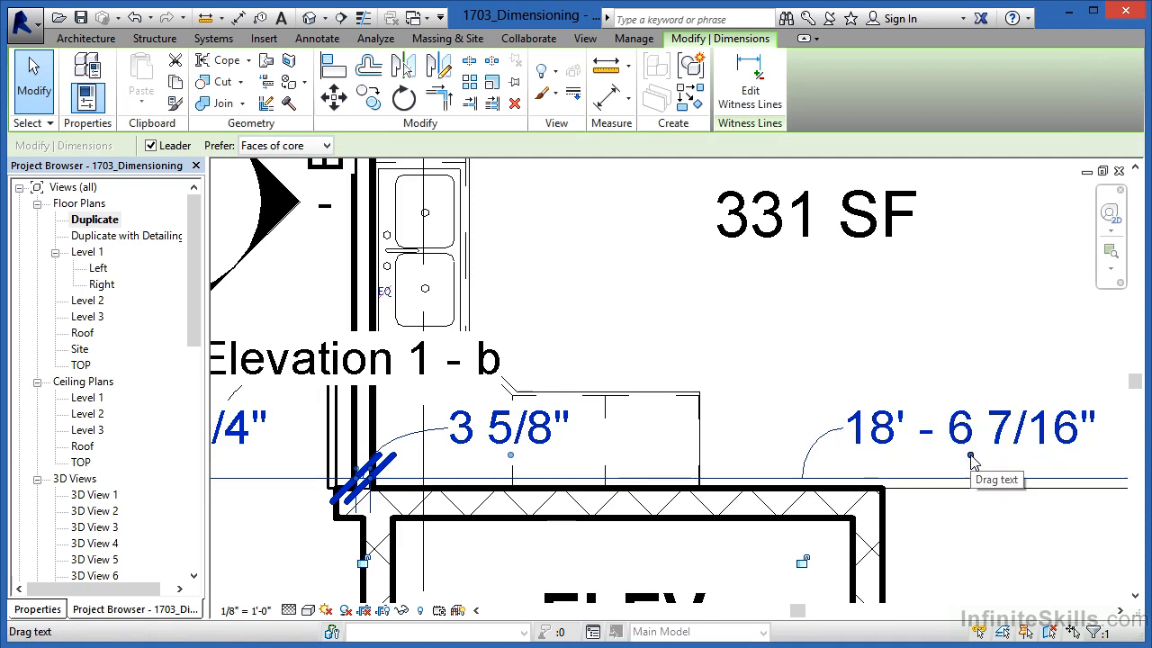
{"action": "mouse_move", "coordinate": [971, 459]}
{"action": "left_mouse_down"}
{"action": "mouse_move", "coordinate": [810, 450]}
{"action": "mouse_move", "coordinate": [968, 469]}
{"action": "left_mouse_up"}
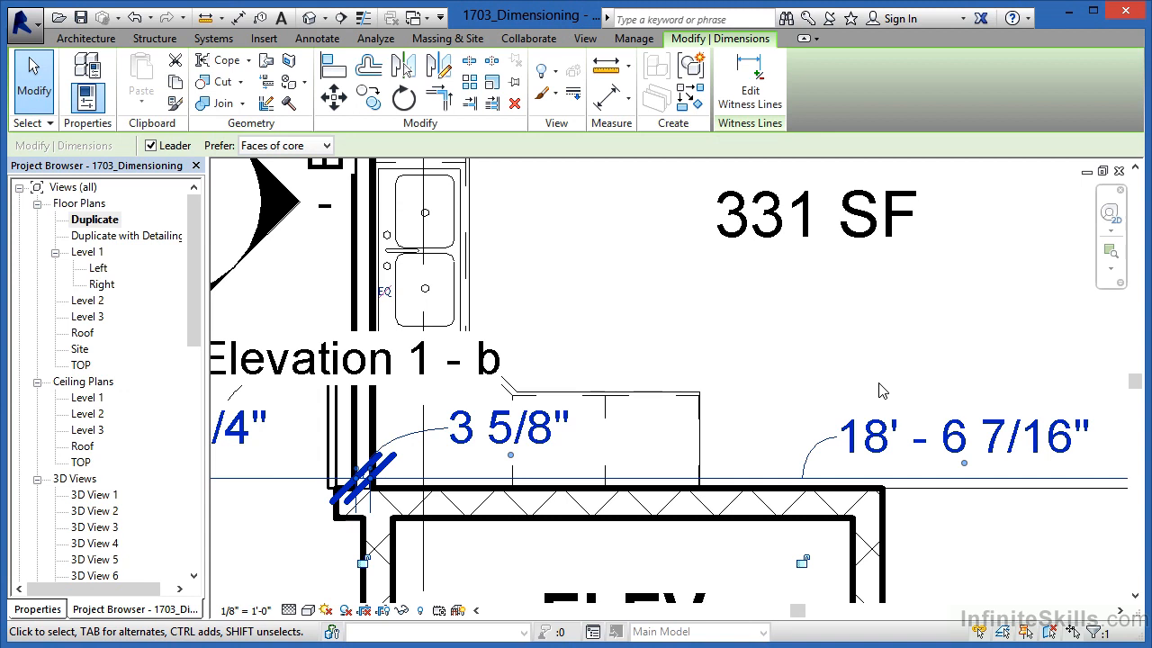
Move the text of the segment between the Mens and Womens rooms below the wall, clear of the neighbouring dimension text.
{"action": "scroll", "coordinate": [884, 390], "scroll_direction": "down", "scroll_amount": 5}
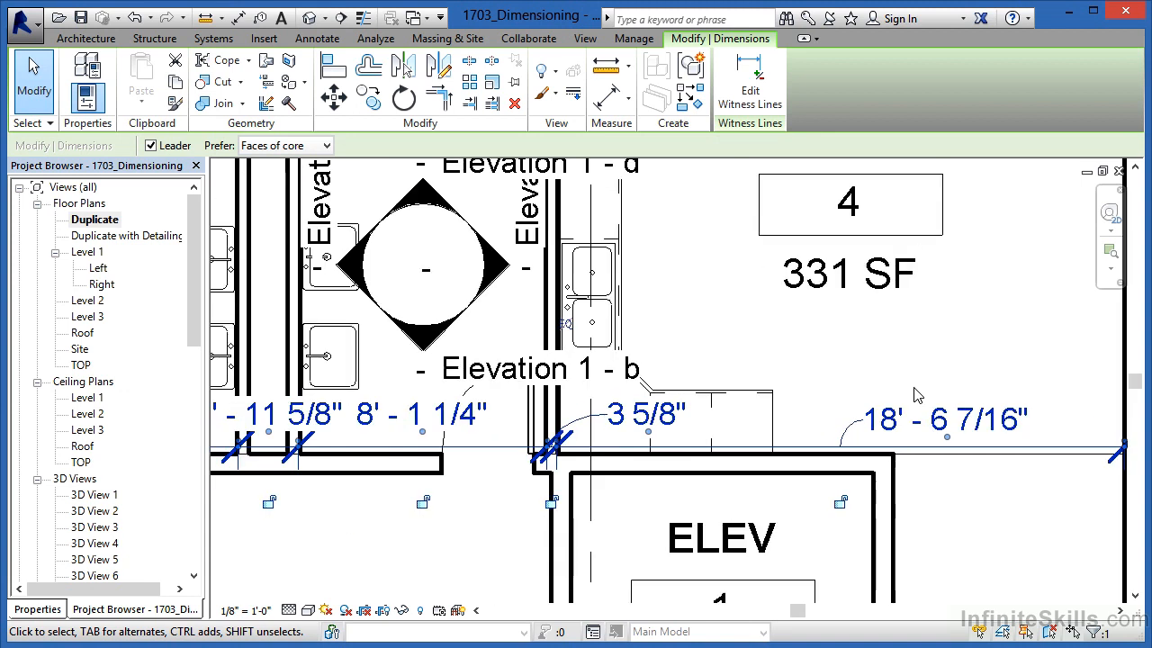
{"action": "scroll", "coordinate": [580, 406], "scroll_direction": "up", "scroll_amount": 2}
{"action": "scroll", "coordinate": [580, 407], "scroll_direction": "up", "scroll_amount": 2}
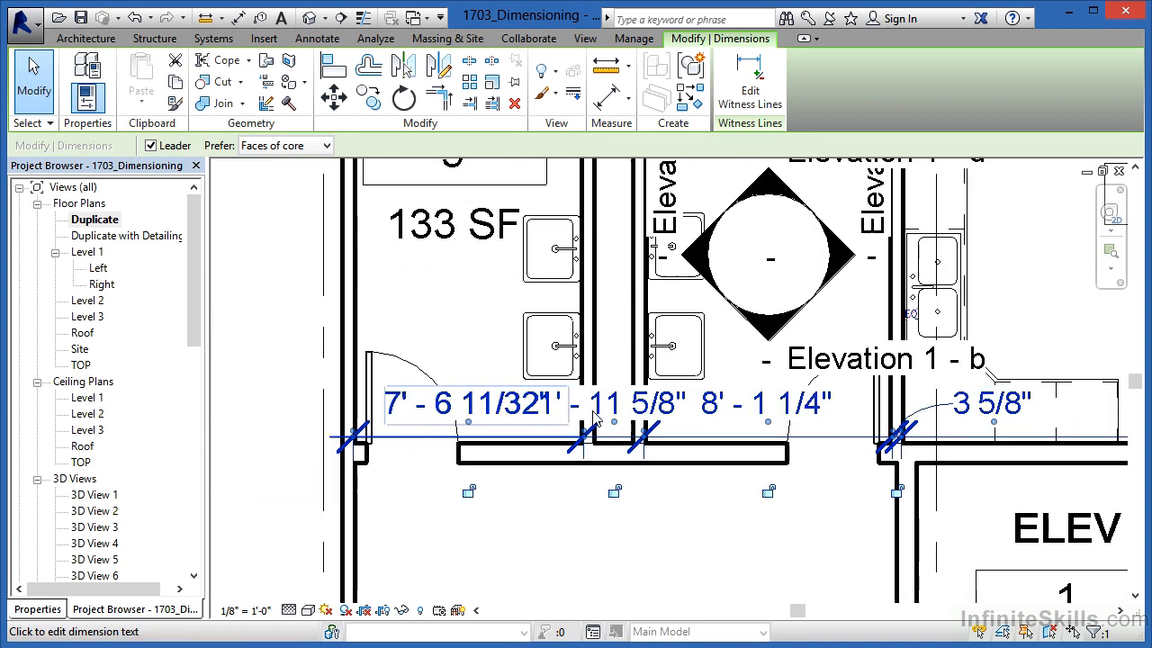
{"action": "scroll", "coordinate": [608, 421], "scroll_direction": "up", "scroll_amount": 2}
{"action": "left_click_drag", "start_coordinate": [616, 430], "coordinate": [731, 526]}
{"action": "left_click", "coordinate": [686, 563]}
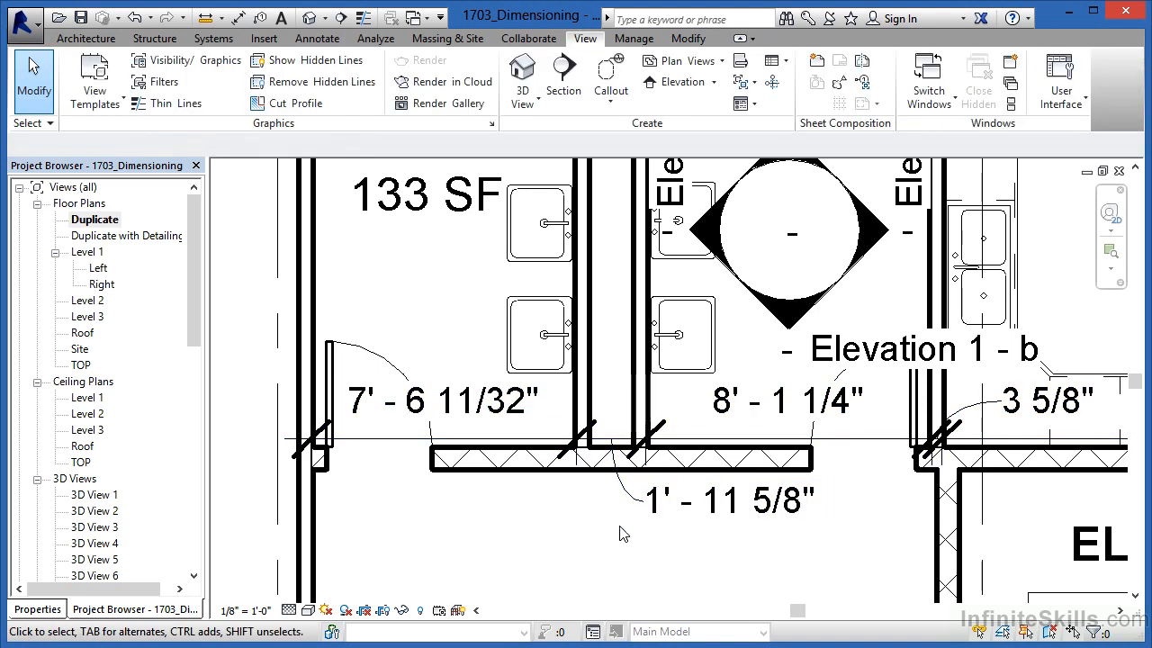
{"action": "scroll", "coordinate": [513, 500], "scroll_direction": "down", "scroll_amount": 2}
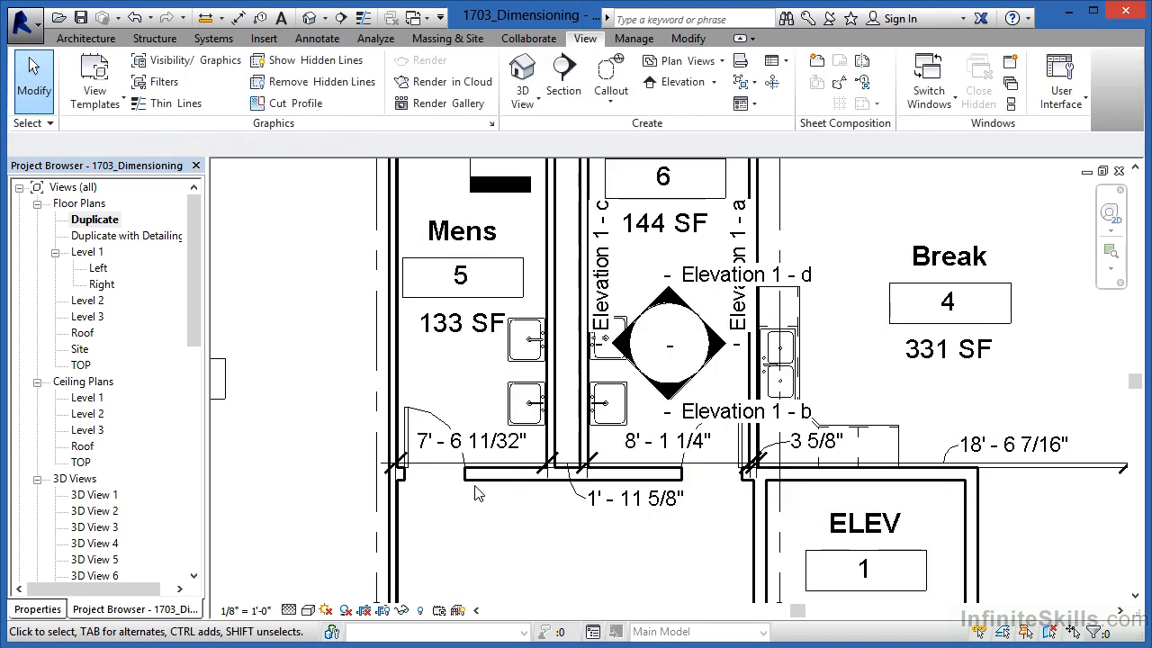
Set up an Aligned dimension that picks entire walls, with openings referenced at their centers.
{"action": "left_click", "coordinate": [318, 39]}
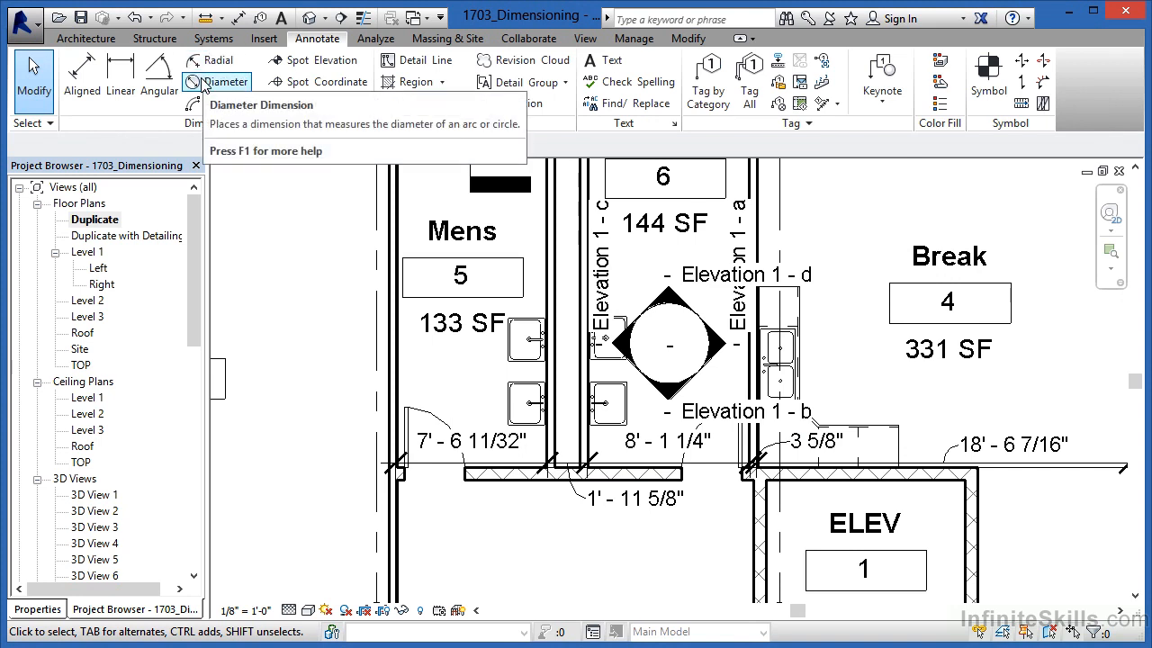
{"action": "left_click", "coordinate": [88, 100]}
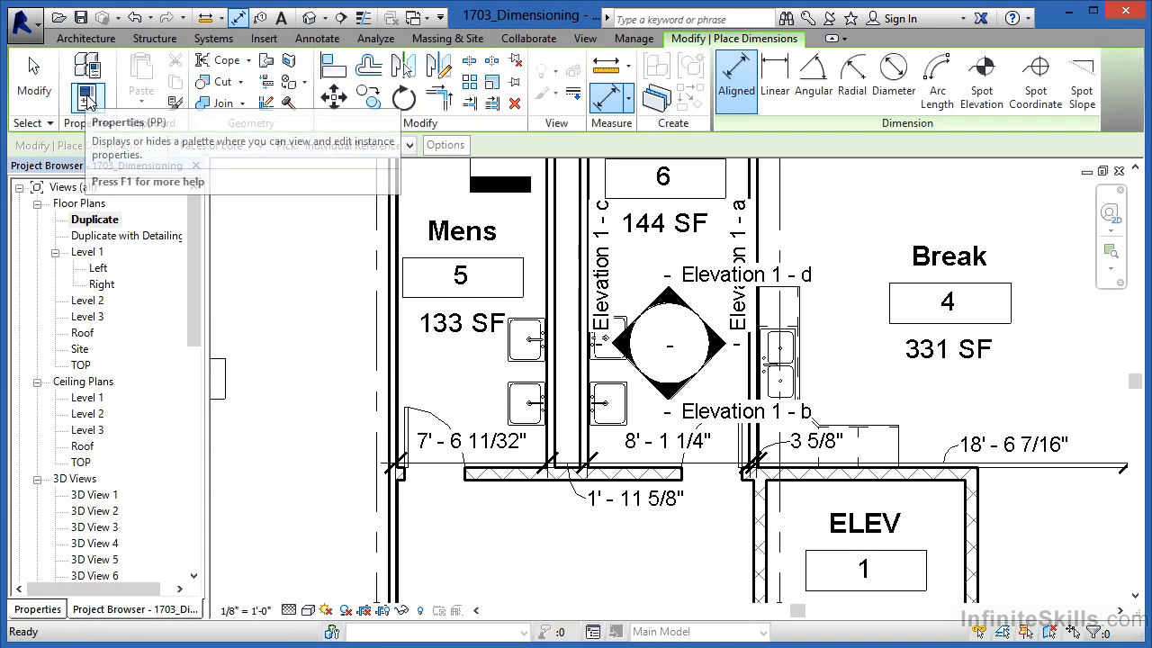
{"action": "left_click", "coordinate": [411, 151]}
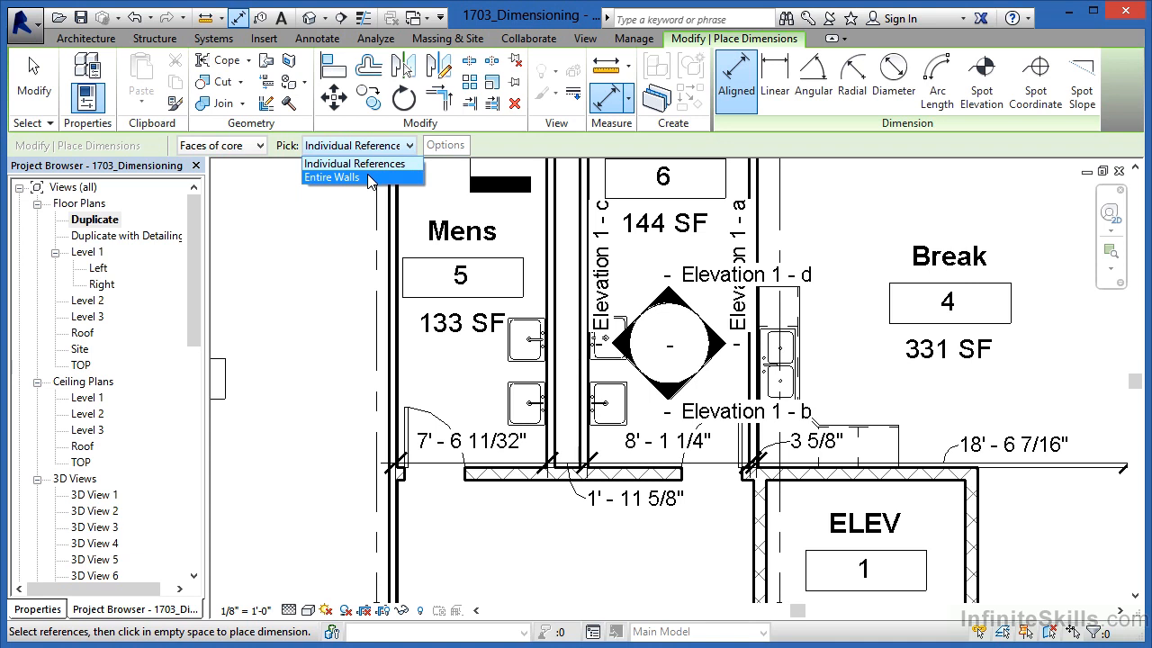
{"action": "left_click", "coordinate": [369, 177]}
{"action": "left_click", "coordinate": [447, 145]}
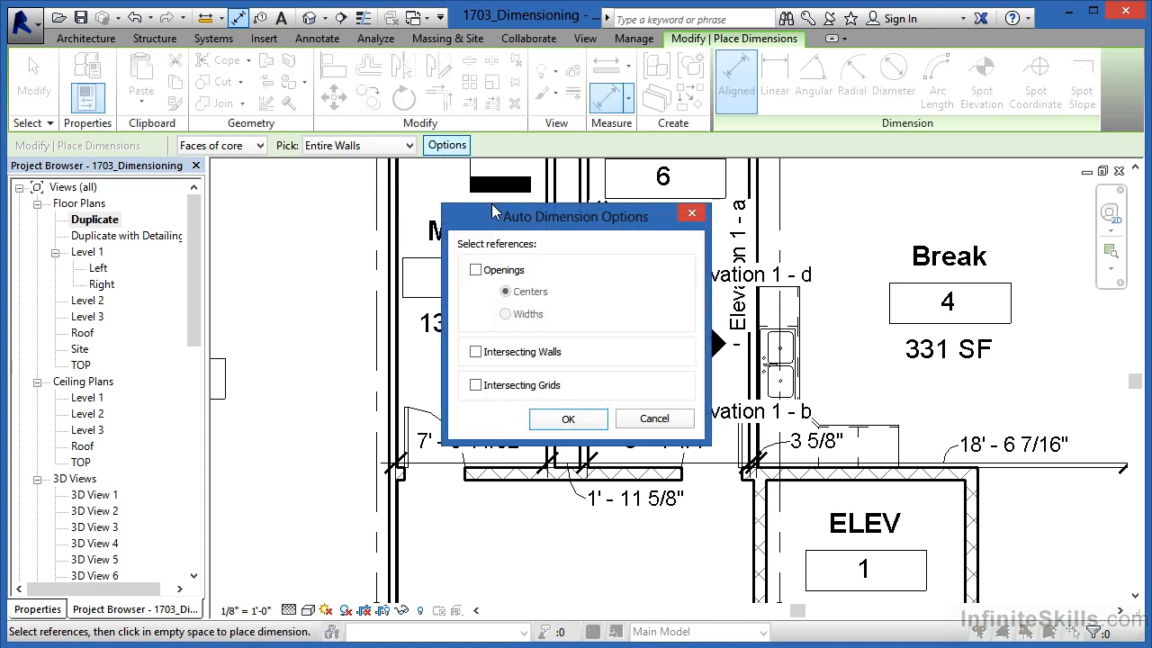
{"action": "left_click", "coordinate": [476, 272]}
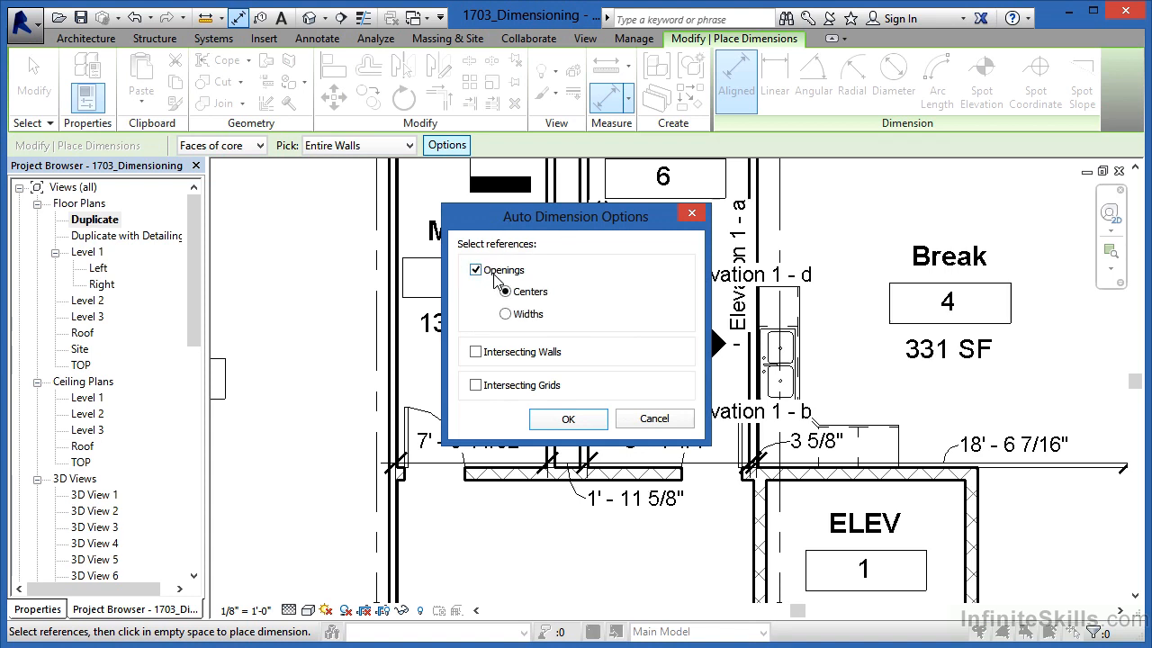
{"action": "left_click", "coordinate": [591, 420]}
Dimension the north wall of the small separate building to its window centers, placing the string just outside the wall.
{"action": "scroll", "coordinate": [465, 408], "scroll_direction": "down", "scroll_amount": 5}
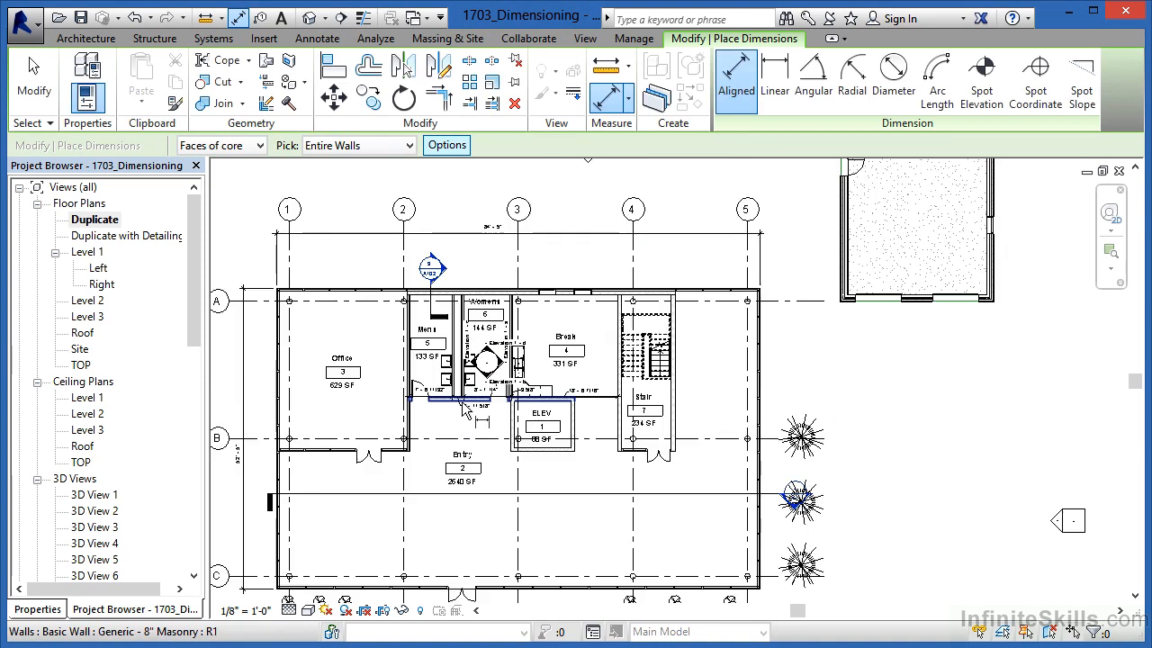
{"action": "scroll", "coordinate": [466, 408], "scroll_direction": "down", "scroll_amount": 2}
{"action": "scroll", "coordinate": [804, 246], "scroll_direction": "up", "scroll_amount": 3}
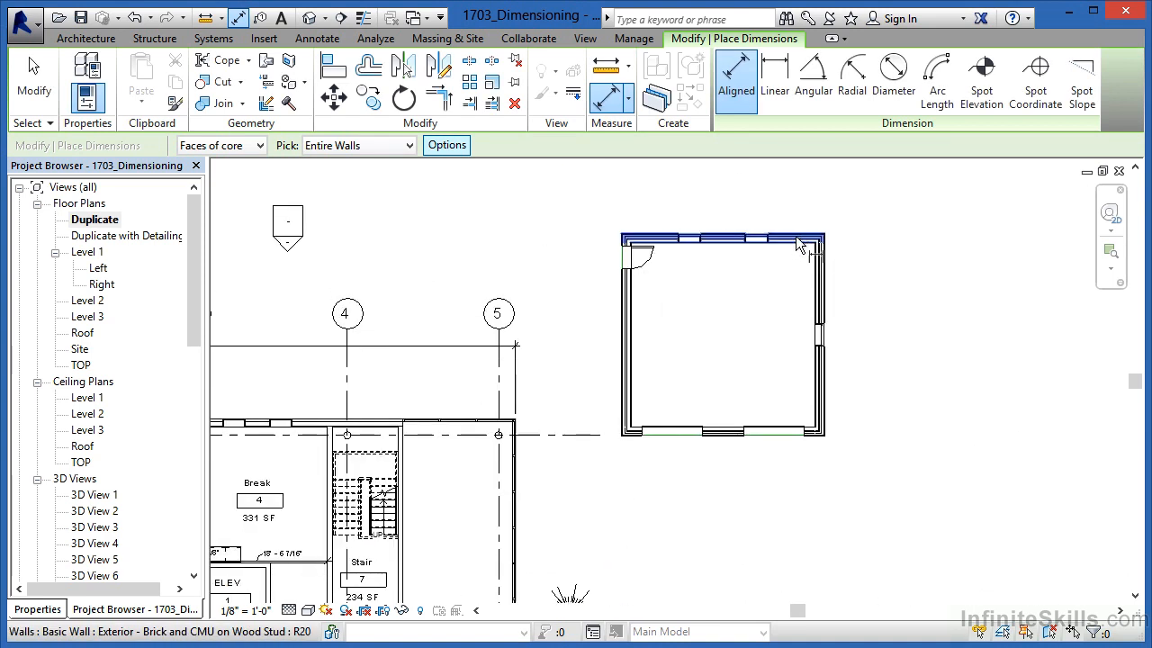
{"action": "scroll", "coordinate": [803, 245], "scroll_direction": "up", "scroll_amount": 3}
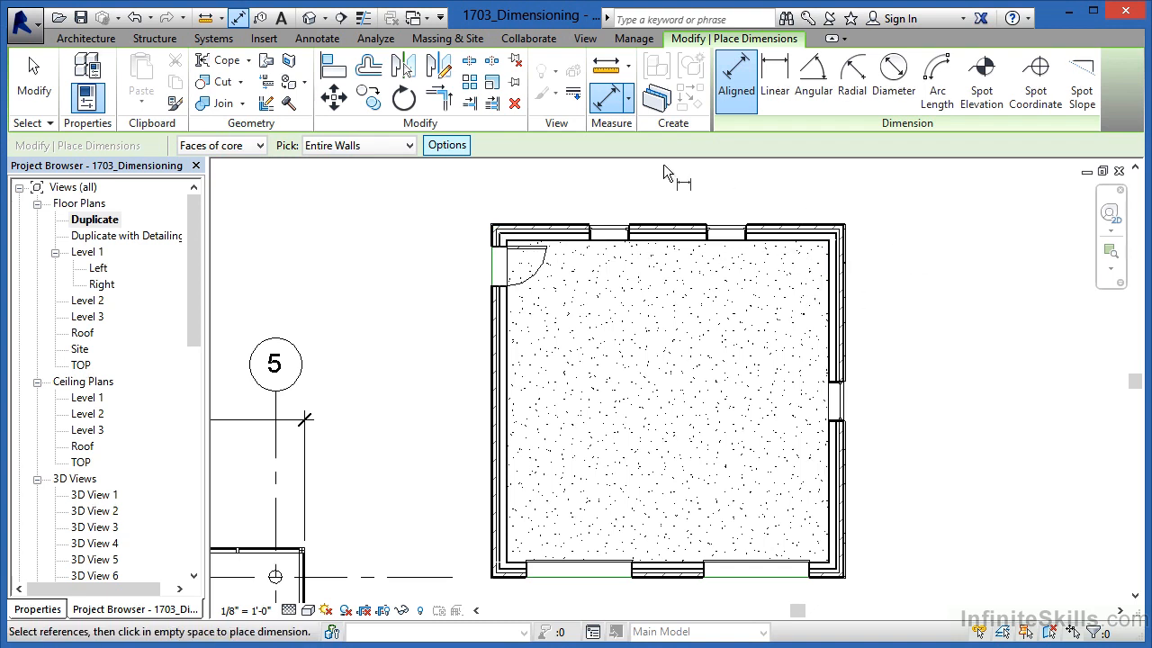
{"action": "left_click", "coordinate": [664, 235]}
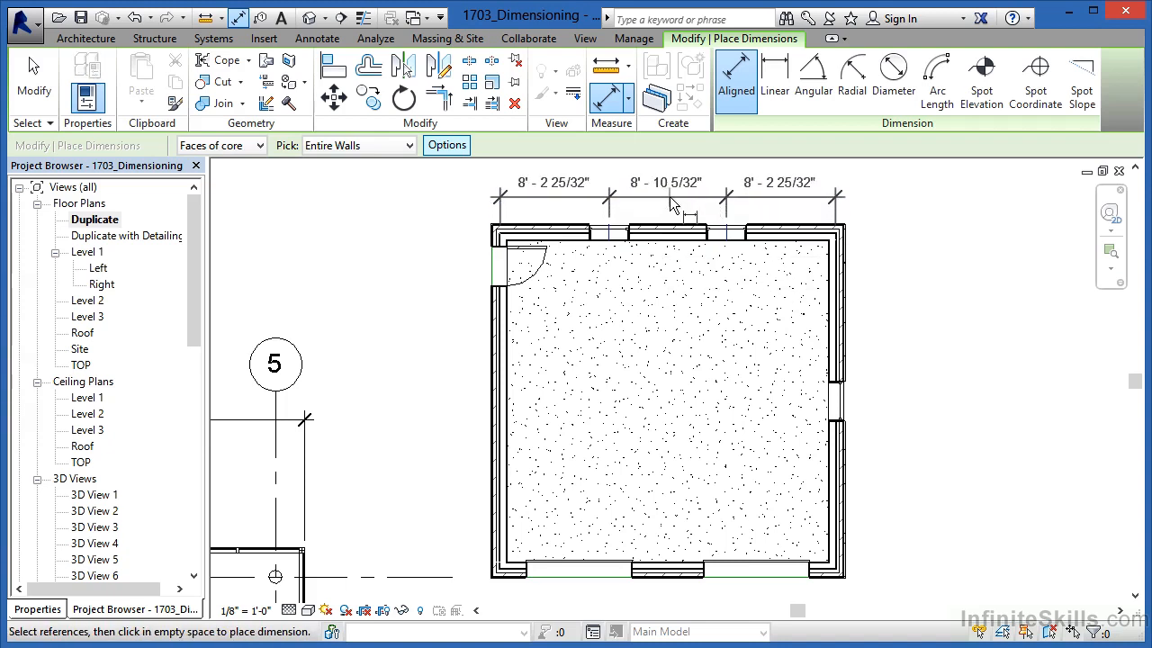
{"action": "left_click", "coordinate": [671, 198]}
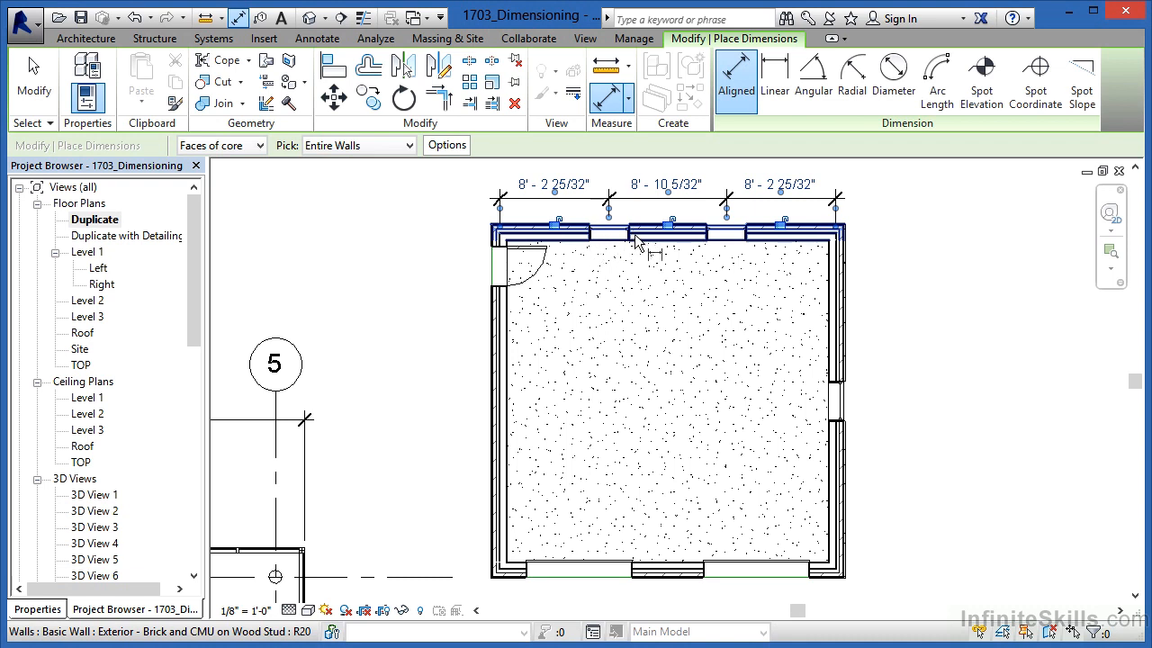
Switch the automatic opening references to widths and dimension the small building's east wall, placing the string outside it.
{"action": "left_click", "coordinate": [447, 147]}
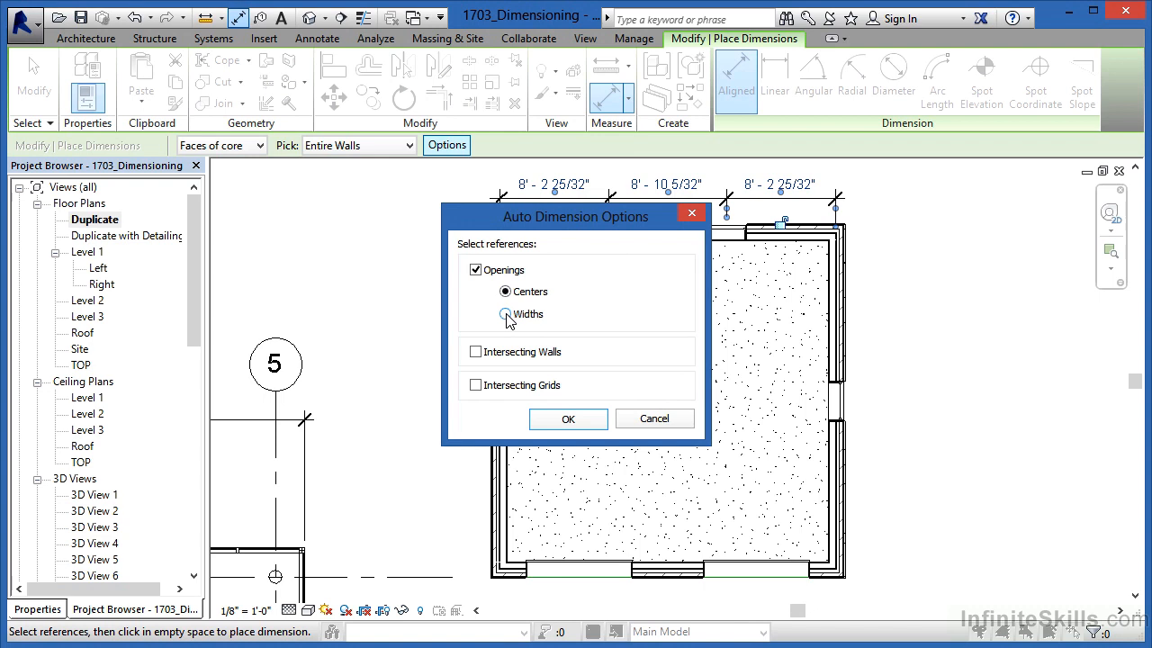
{"action": "left_click", "coordinate": [568, 418]}
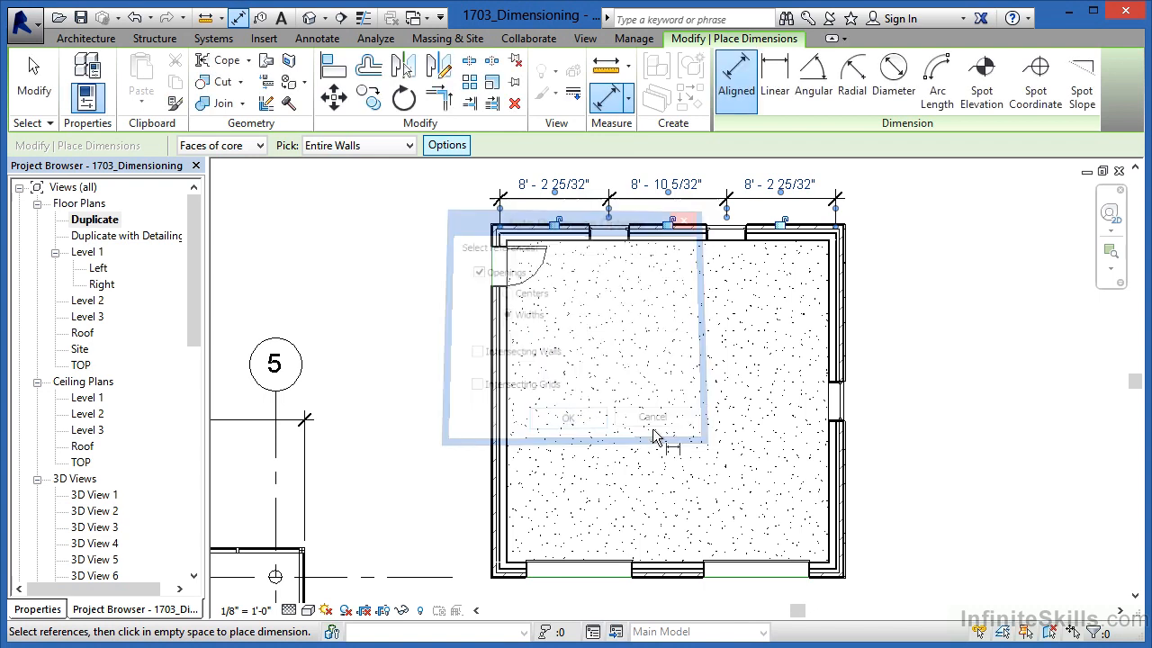
{"action": "left_click", "coordinate": [841, 347]}
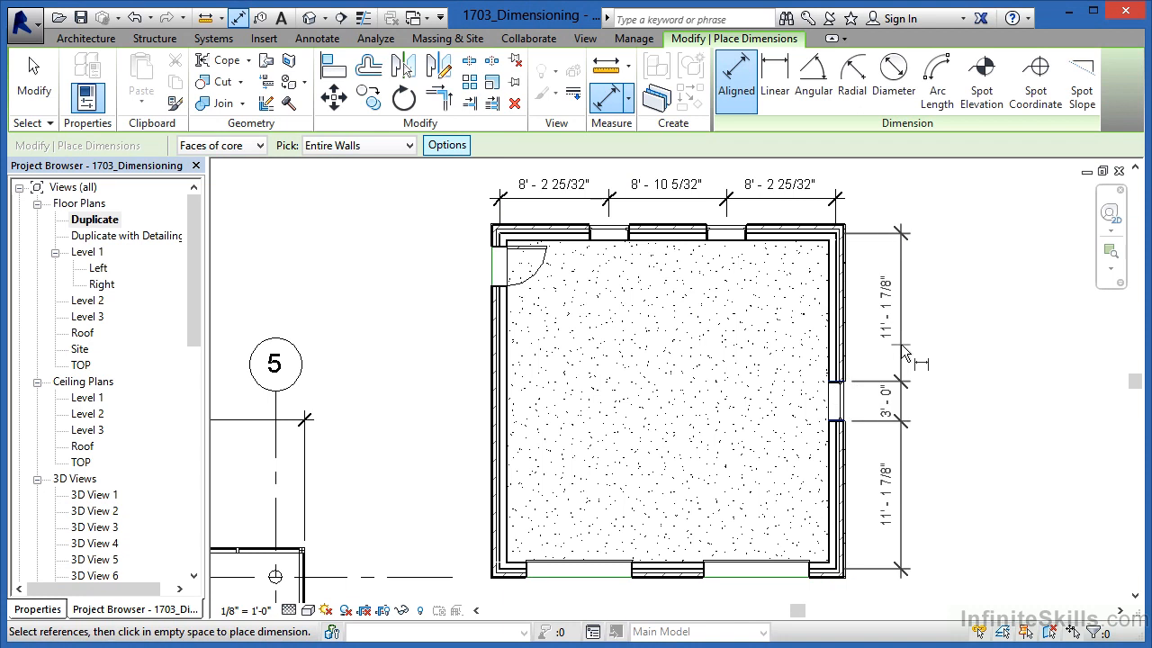
{"action": "left_click", "coordinate": [901, 344]}
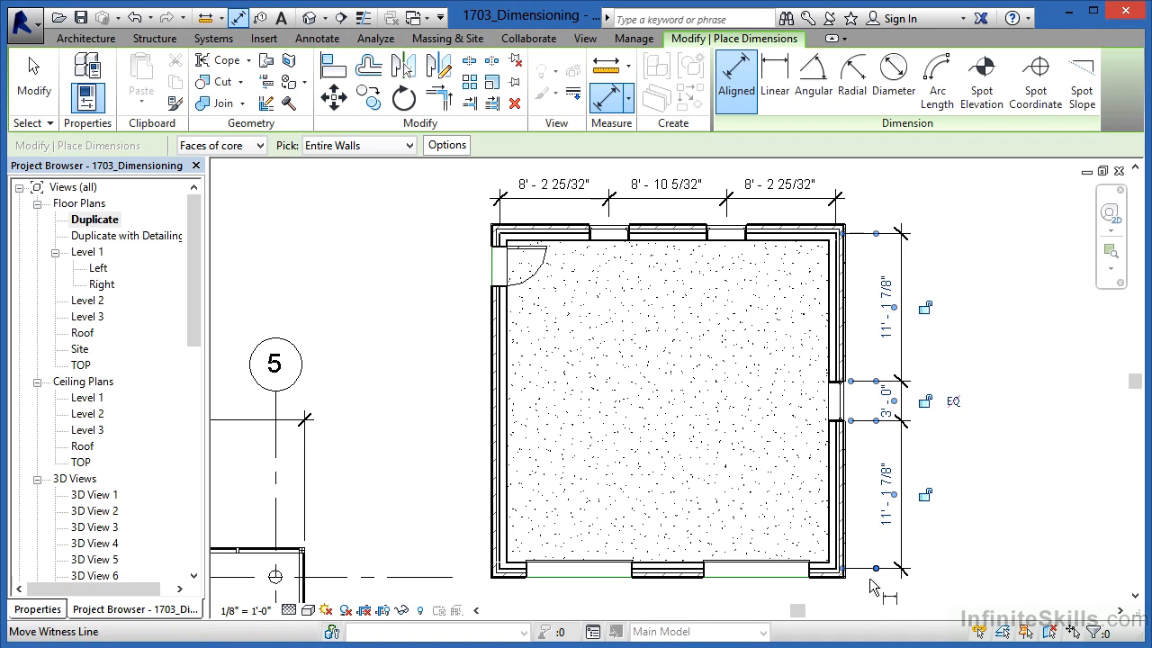
Move both end witness lines of the east wall's dimension string to the building's outer wall faces and end the dimension command.
{"action": "scroll", "coordinate": [871, 587], "scroll_direction": "up", "scroll_amount": 3}
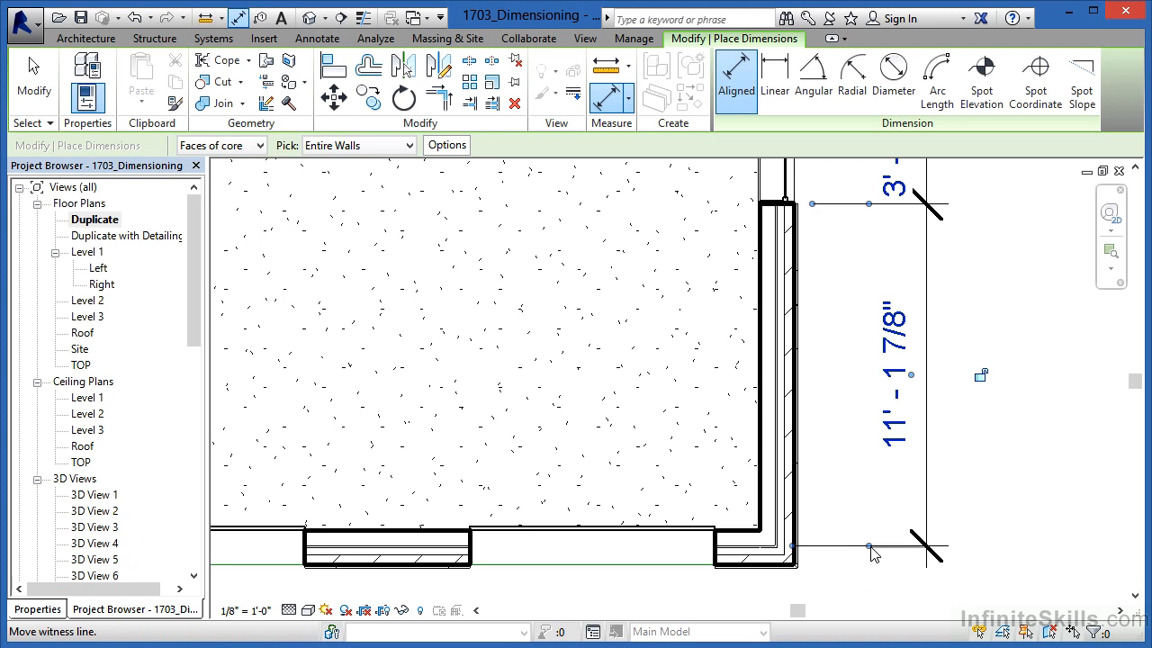
{"action": "left_click_drag", "start_coordinate": [871, 552], "coordinate": [788, 570]}
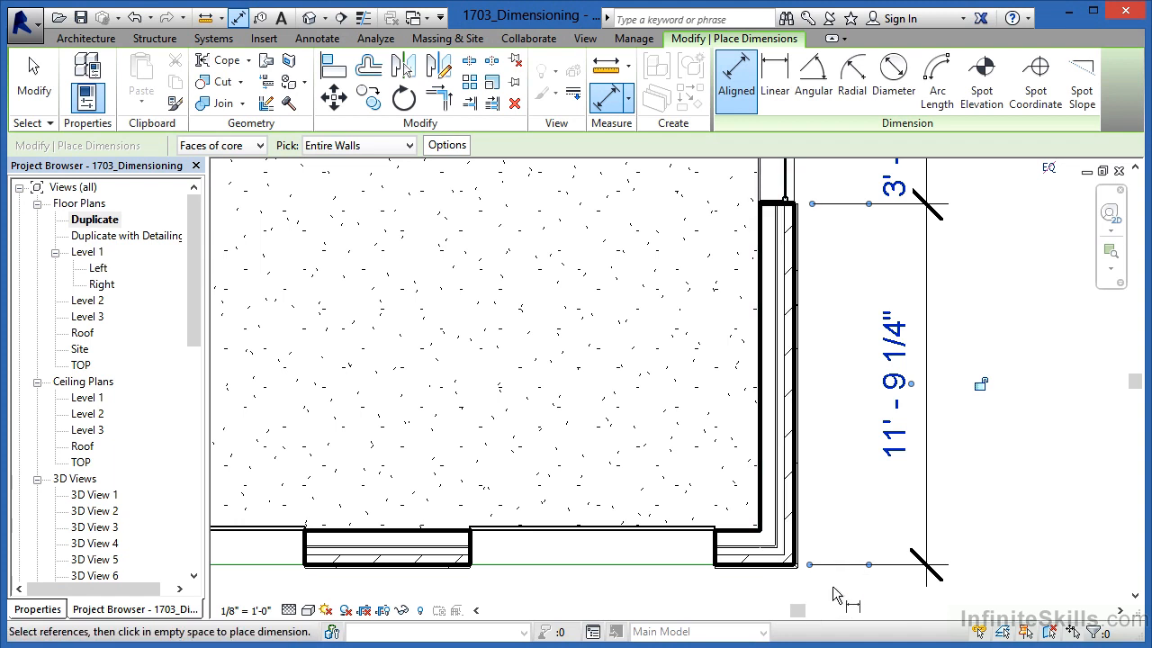
{"action": "scroll", "coordinate": [834, 594], "scroll_direction": "down", "scroll_amount": 4}
{"action": "scroll", "coordinate": [863, 283], "scroll_direction": "up", "scroll_amount": 2}
{"action": "scroll", "coordinate": [864, 283], "scroll_direction": "up", "scroll_amount": 2}
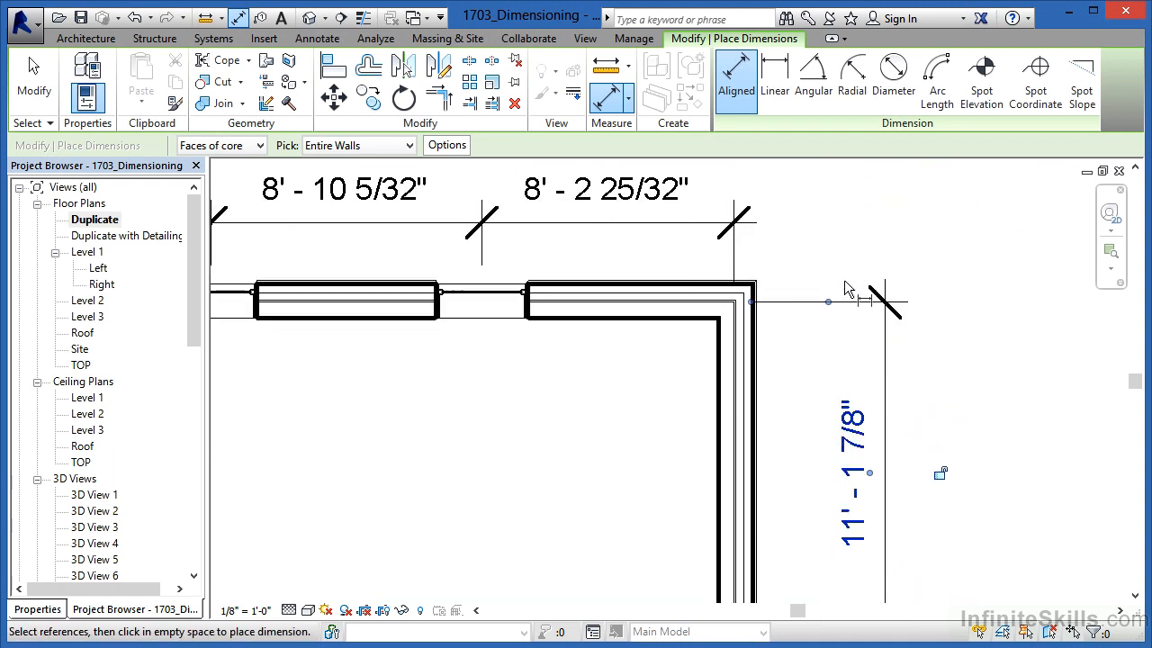
{"action": "left_click", "coordinate": [753, 290]}
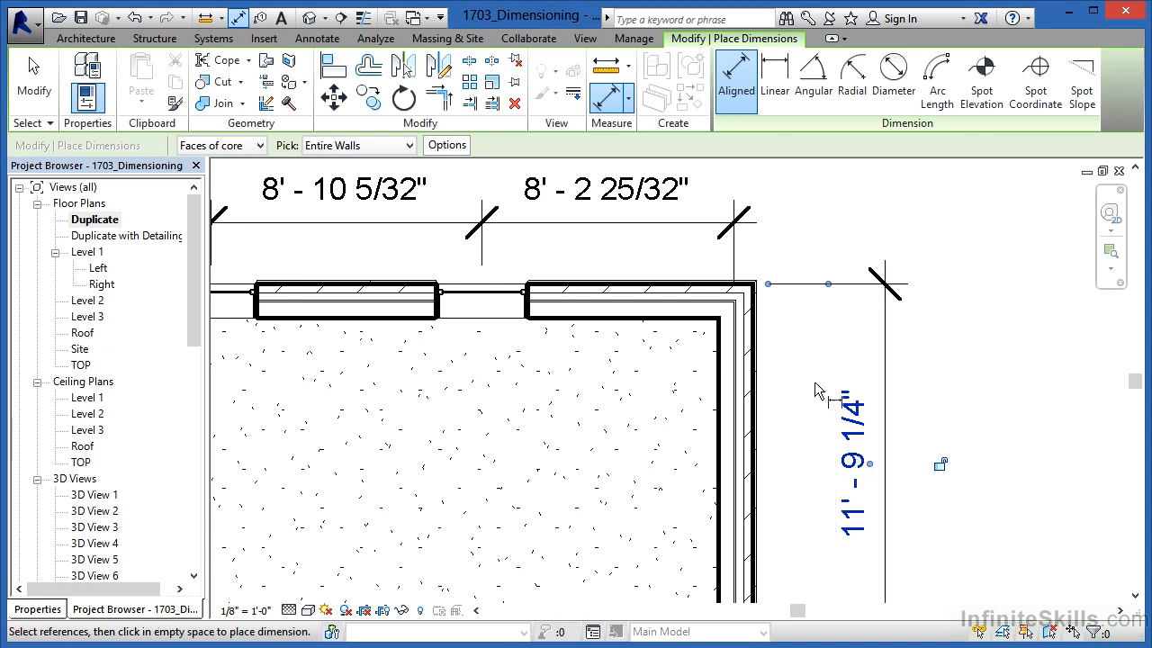
{"action": "scroll", "coordinate": [807, 347], "scroll_direction": "up", "scroll_amount": 1}
{"action": "key", "text": "Escape"}
{"action": "key", "text": "Escape"}
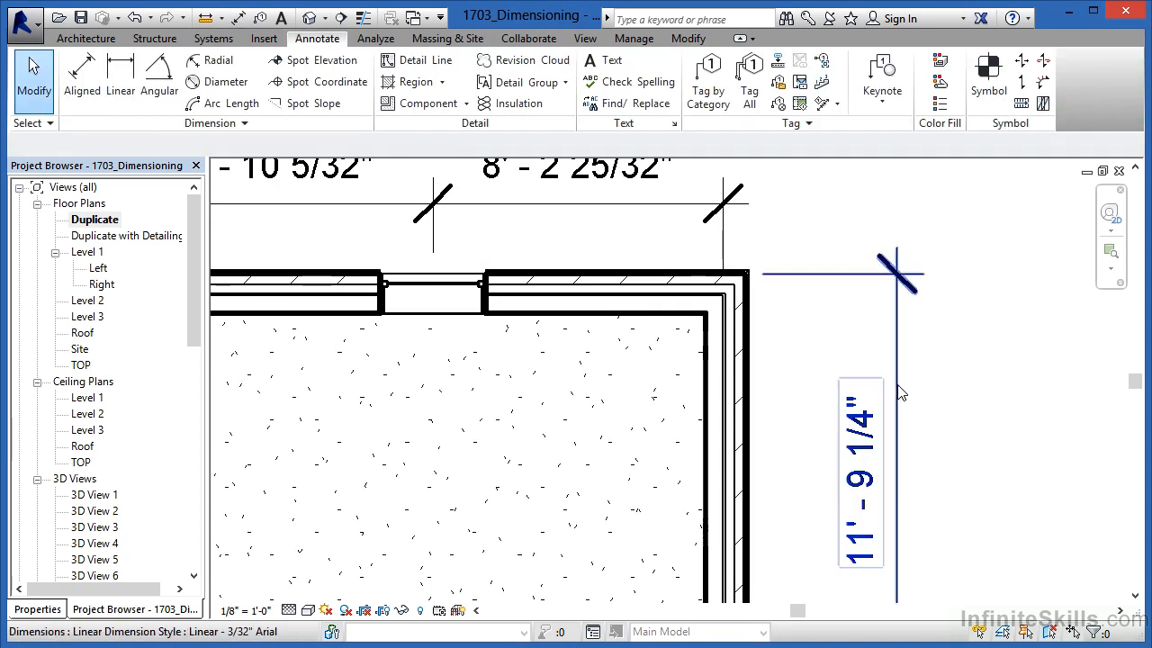
Set the north wall's dimension string to prefer wall faces and move its east end witness line to the outer wall face.
{"action": "scroll", "coordinate": [937, 388], "scroll_direction": "down", "scroll_amount": 1}
{"action": "scroll", "coordinate": [761, 278], "scroll_direction": "up", "scroll_amount": 1}
{"action": "left_click", "coordinate": [751, 245]}
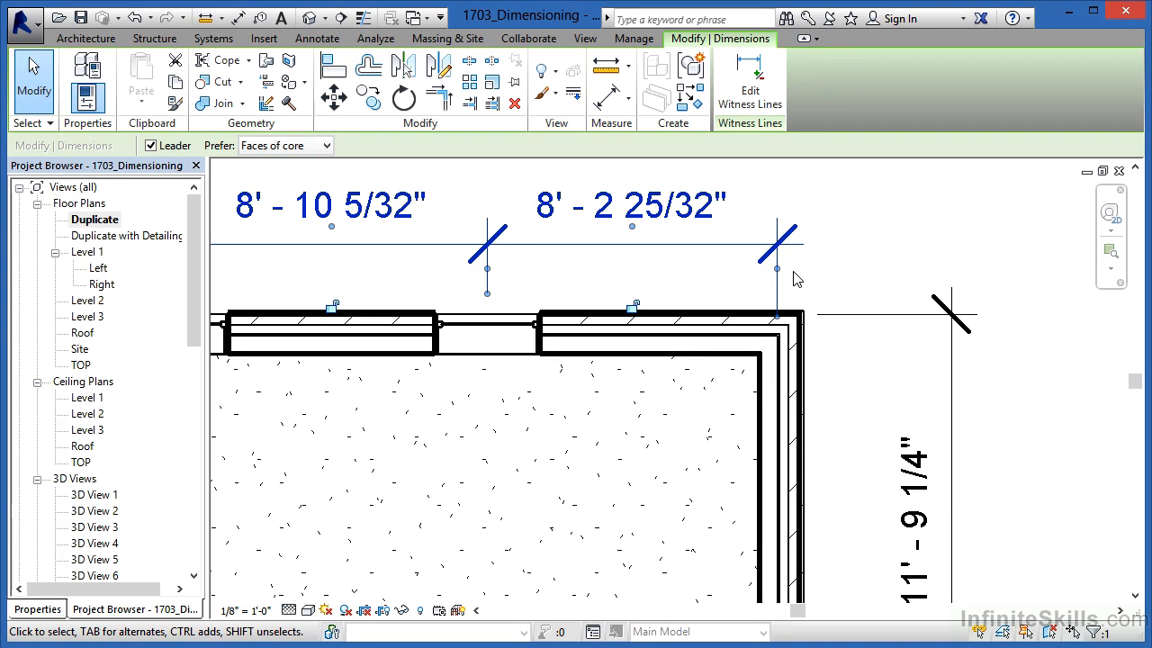
{"action": "left_click_drag", "start_coordinate": [776, 268], "coordinate": [765, 279]}
{"action": "left_click", "coordinate": [763, 269]}
{"action": "left_click", "coordinate": [778, 270]}
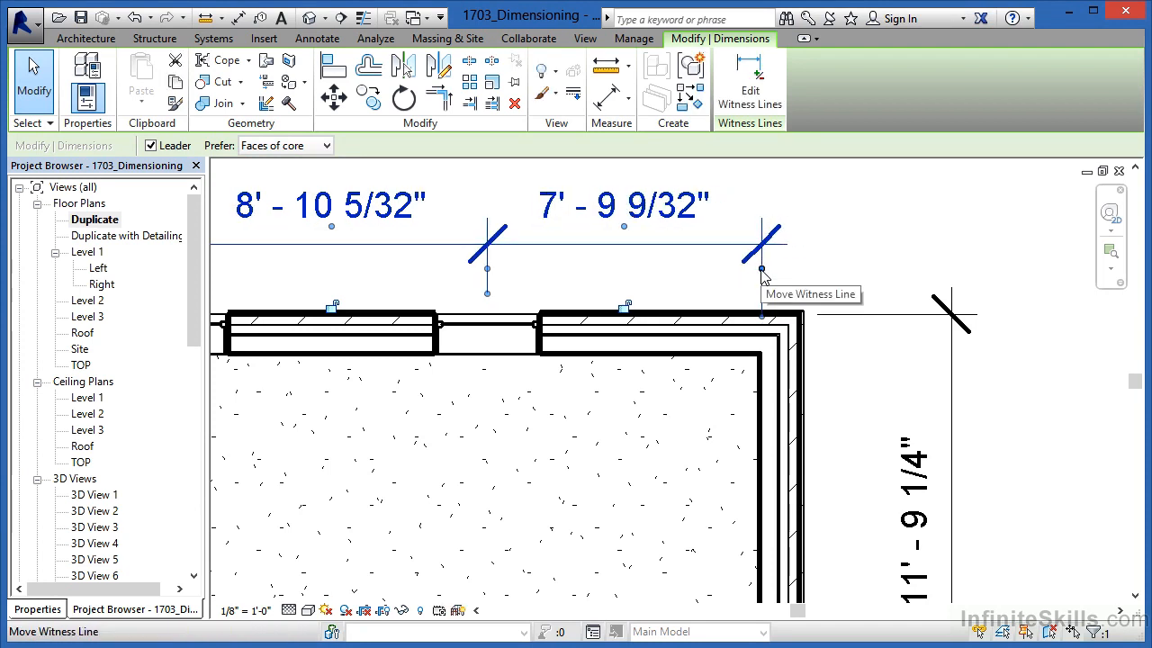
{"action": "left_click", "coordinate": [286, 146]}
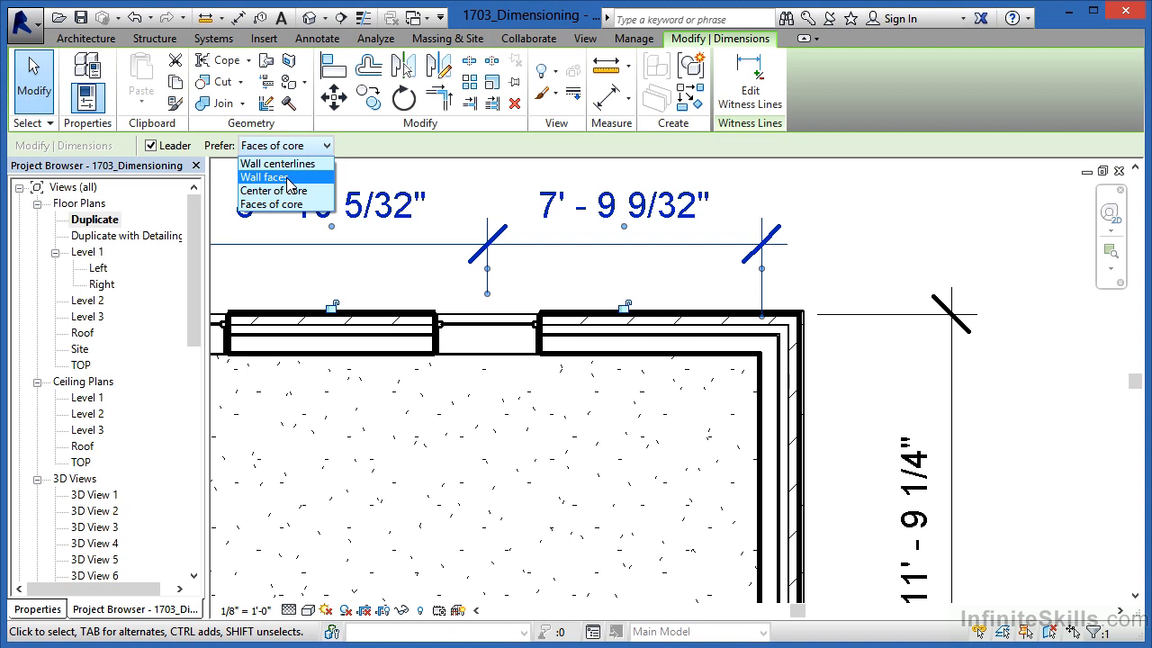
{"action": "left_click", "coordinate": [287, 179]}
{"action": "left_click_drag", "start_coordinate": [761, 274], "coordinate": [814, 325]}
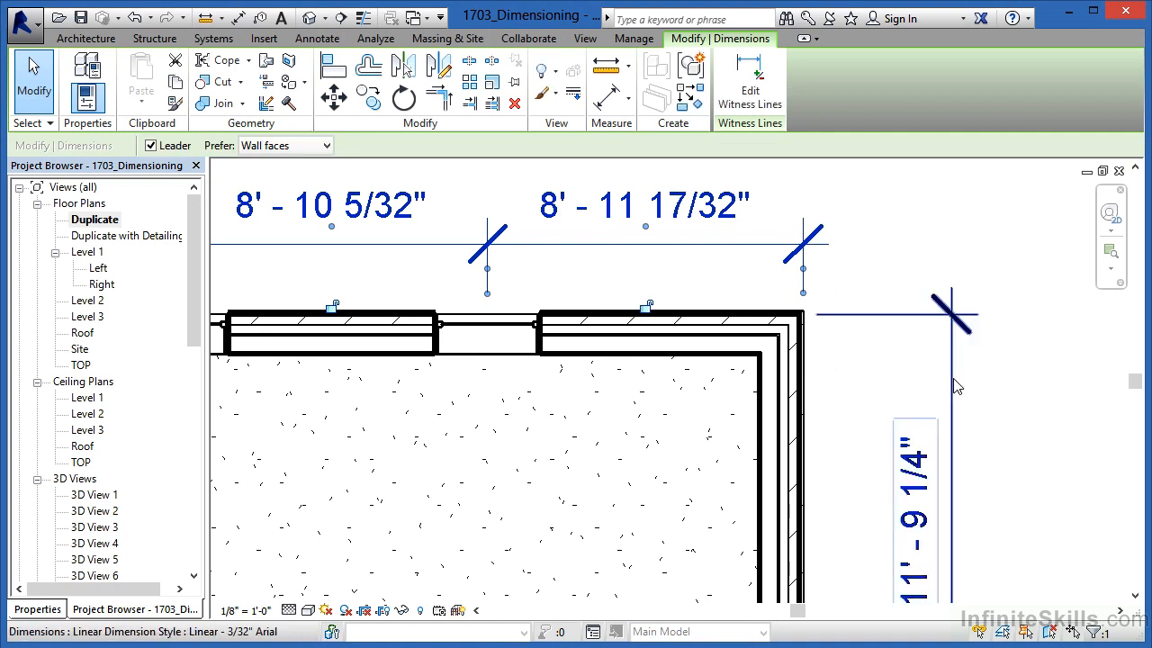
Move the west end witness line of the north wall's dimension string to the outer wall face and deselect the string.
{"action": "scroll", "coordinate": [954, 386], "scroll_direction": "down", "scroll_amount": 7}
{"action": "scroll", "coordinate": [567, 335], "scroll_direction": "up", "scroll_amount": 4}
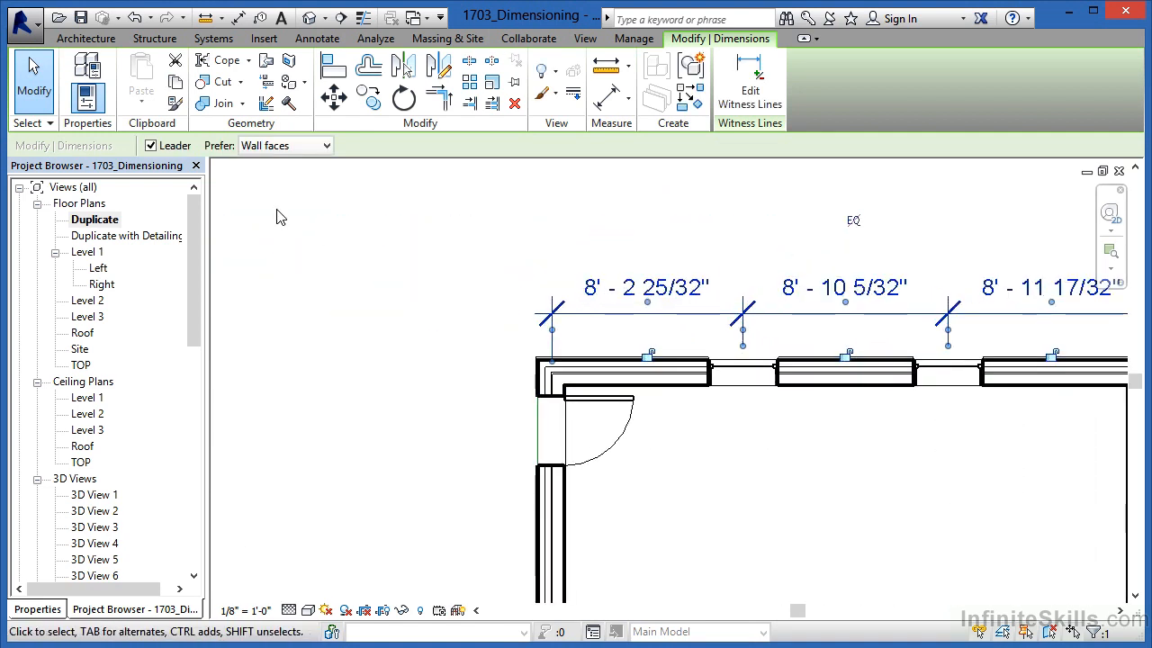
{"action": "scroll", "coordinate": [562, 381], "scroll_direction": "up", "scroll_amount": 3}
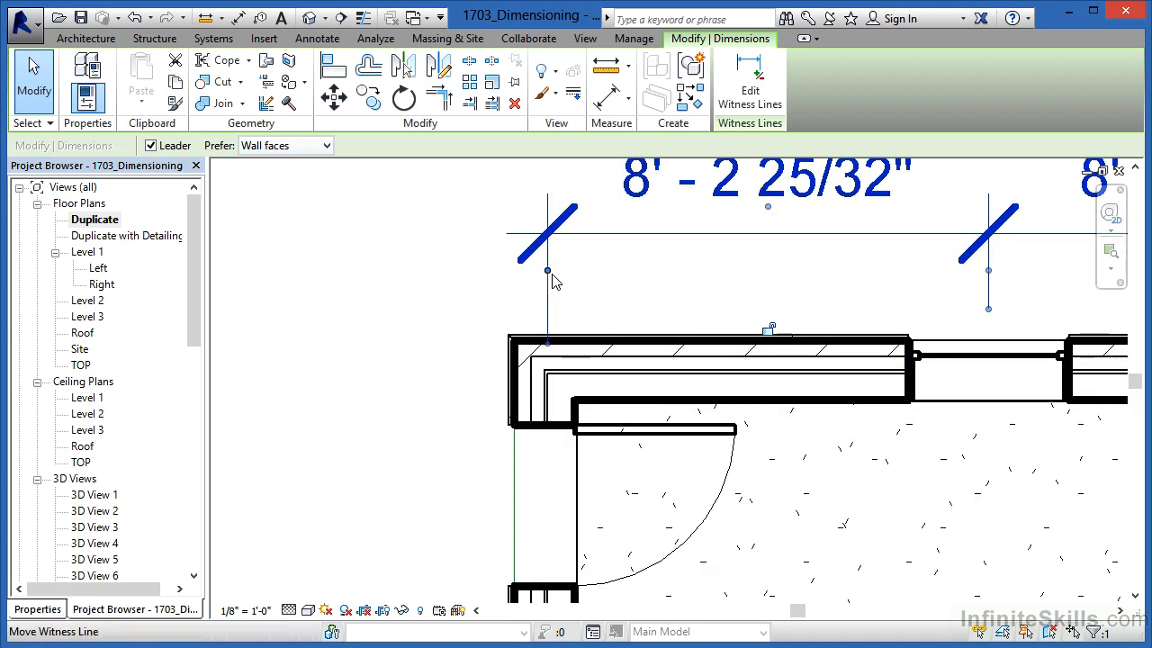
{"action": "left_click_drag", "start_coordinate": [548, 272], "coordinate": [452, 291]}
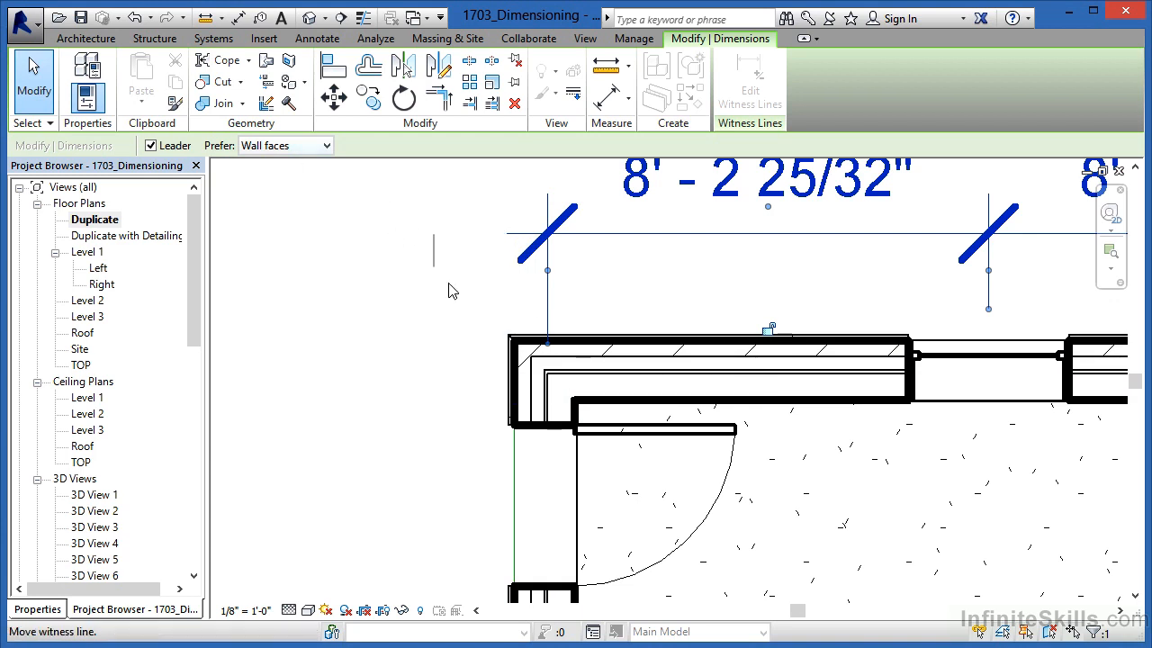
{"action": "left_click", "coordinate": [520, 360]}
{"action": "left_click", "coordinate": [409, 384]}
{"action": "scroll", "coordinate": [367, 386], "scroll_direction": "down", "scroll_amount": 6}
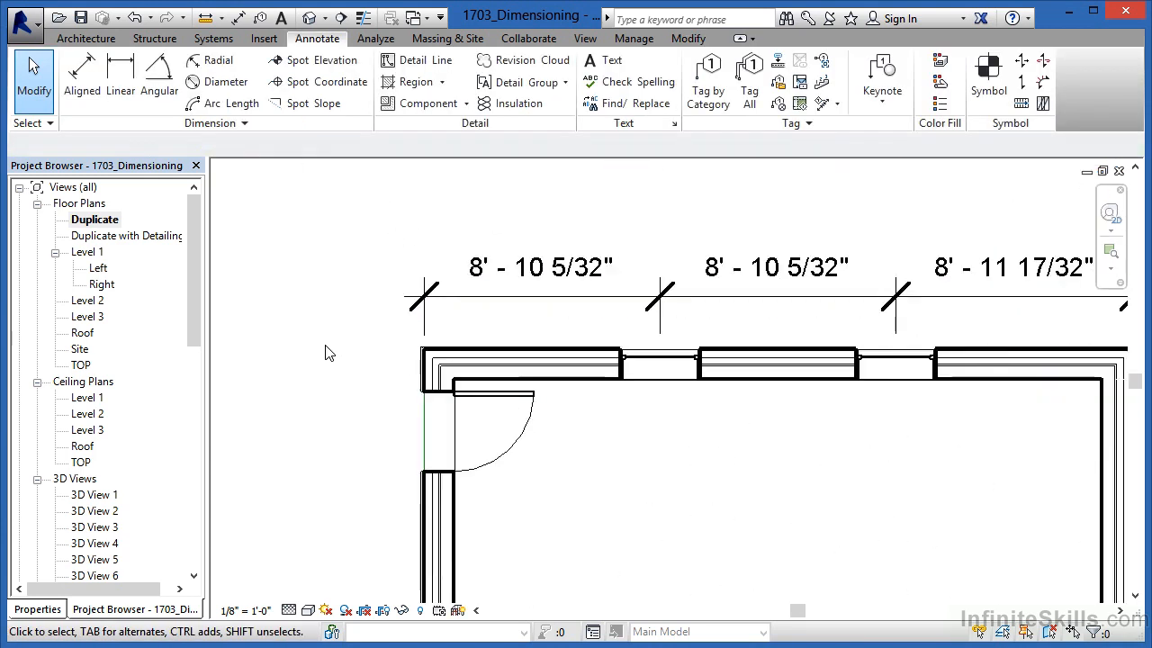
{"action": "middle_click_drag", "start_coordinate": [501, 485], "coordinate": [554, 410]}
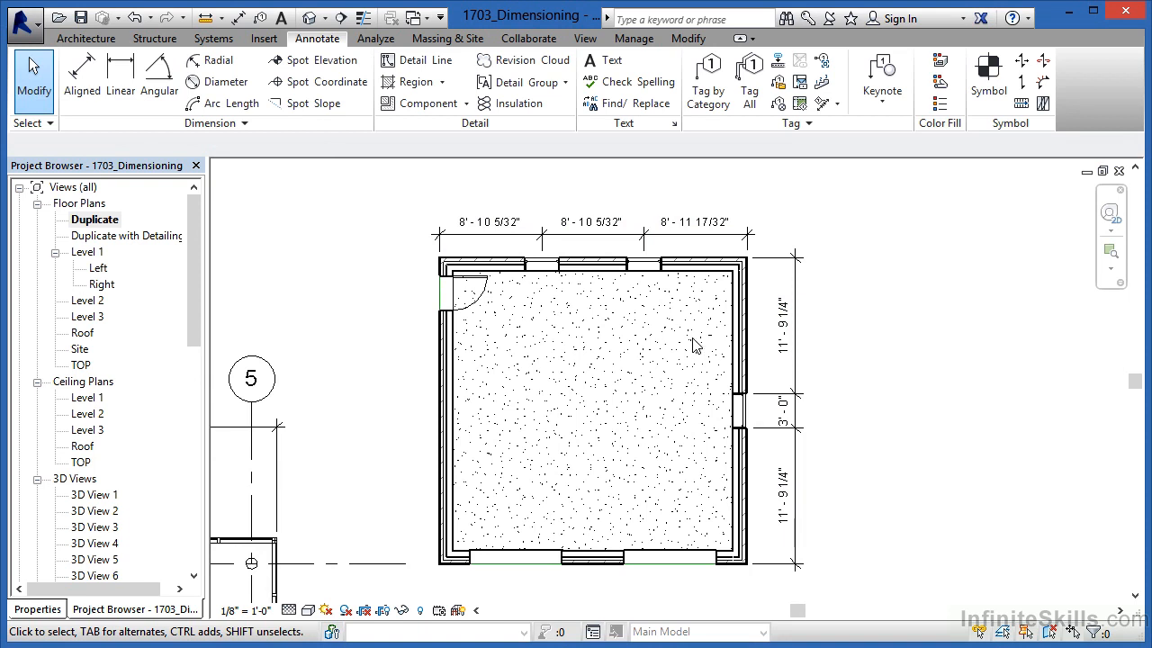
{"action": "scroll", "coordinate": [666, 346], "scroll_direction": "down", "scroll_amount": 5}
{"action": "scroll", "coordinate": [360, 525], "scroll_direction": "up", "scroll_amount": 5}
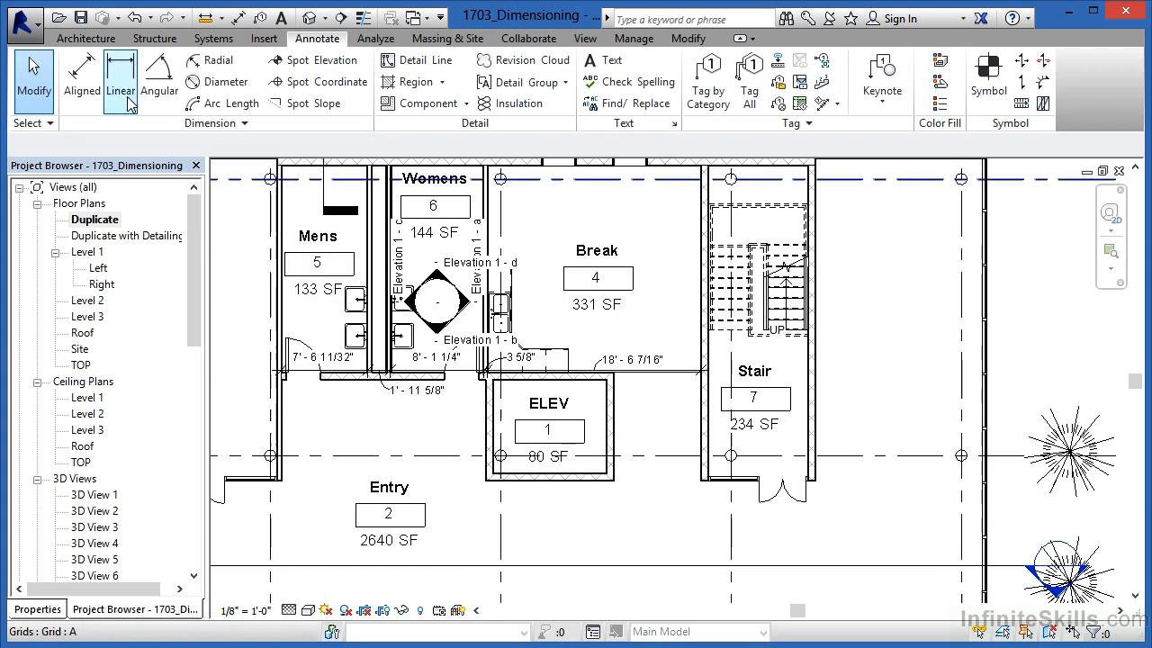
Start an aligned dimension on entire walls and limit the automatic references to intersecting walls, without openings.
{"action": "left_click", "coordinate": [81, 76]}
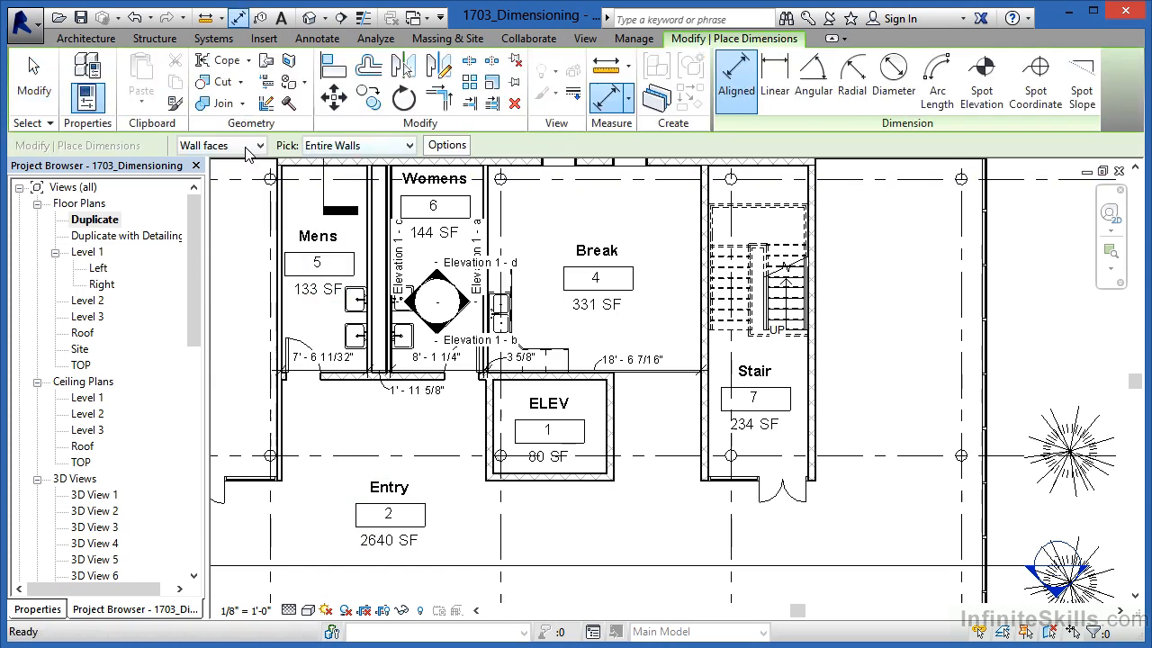
{"action": "left_click", "coordinate": [448, 146]}
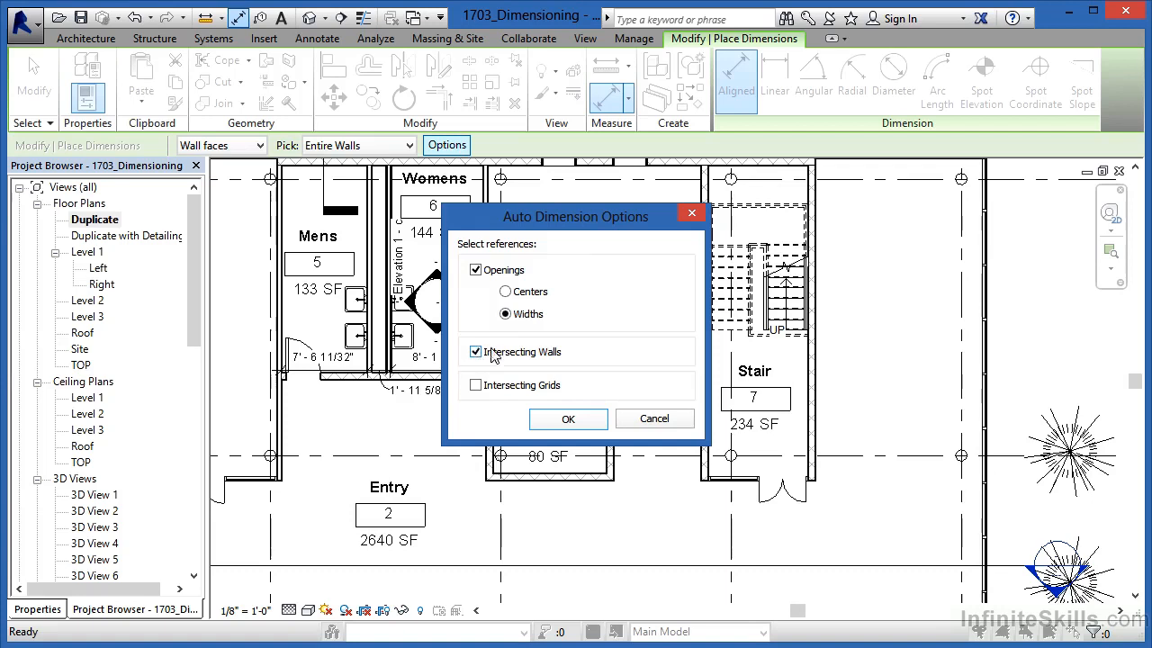
{"action": "left_click", "coordinate": [477, 270]}
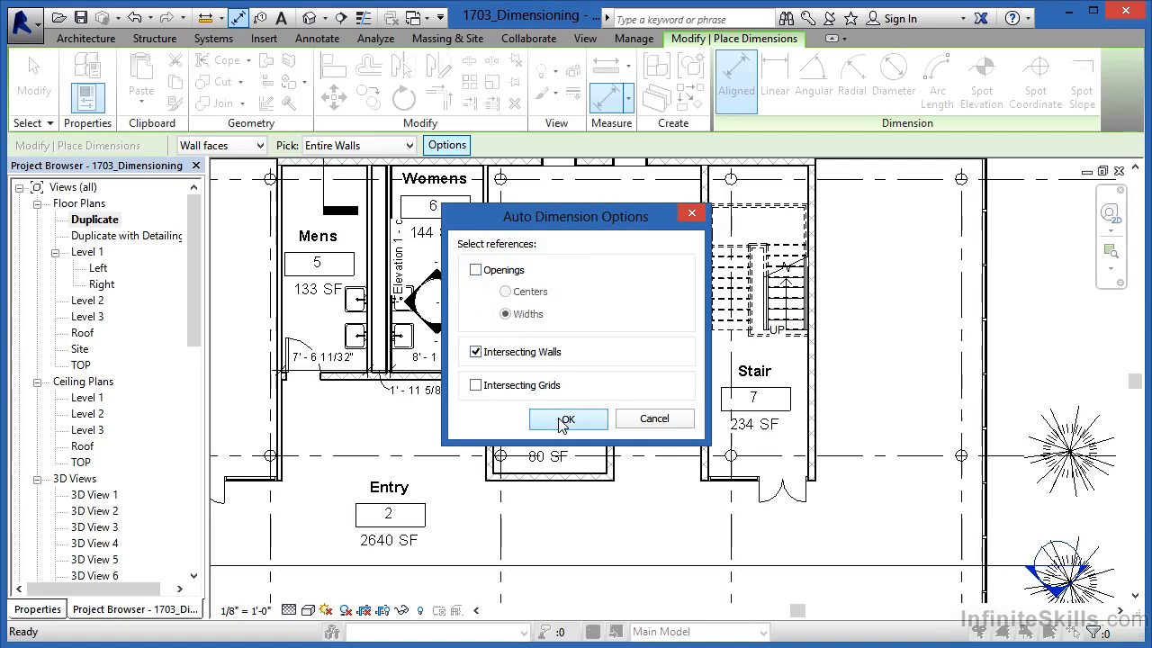
{"action": "left_click", "coordinate": [564, 419]}
Try to place an automatic dimension string along the north wall above the Mens, Womens, Break and Stair rooms.
{"action": "scroll", "coordinate": [581, 450], "scroll_direction": "down", "scroll_amount": 1}
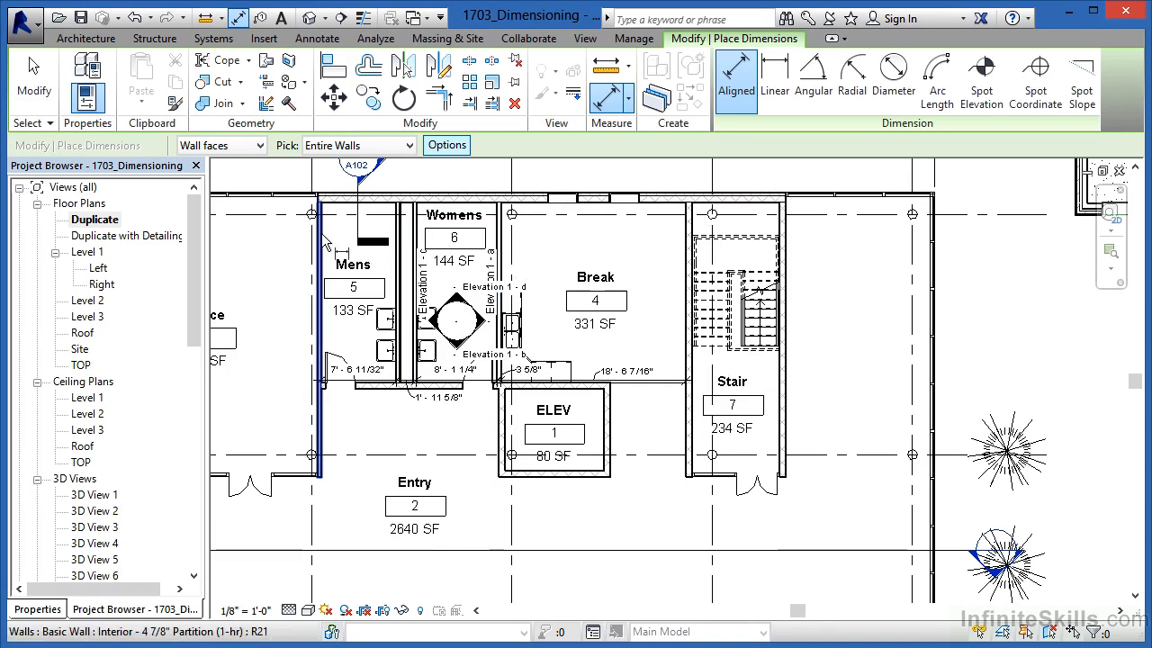
{"action": "left_click", "coordinate": [536, 225]}
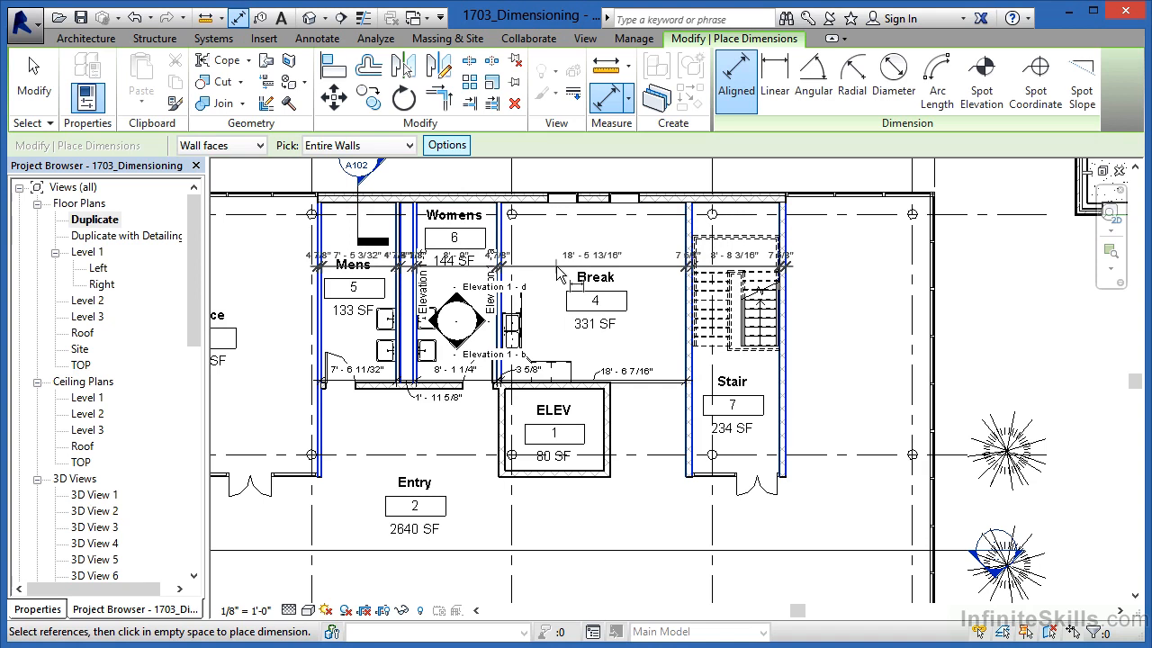
{"action": "left_click", "coordinate": [509, 209]}
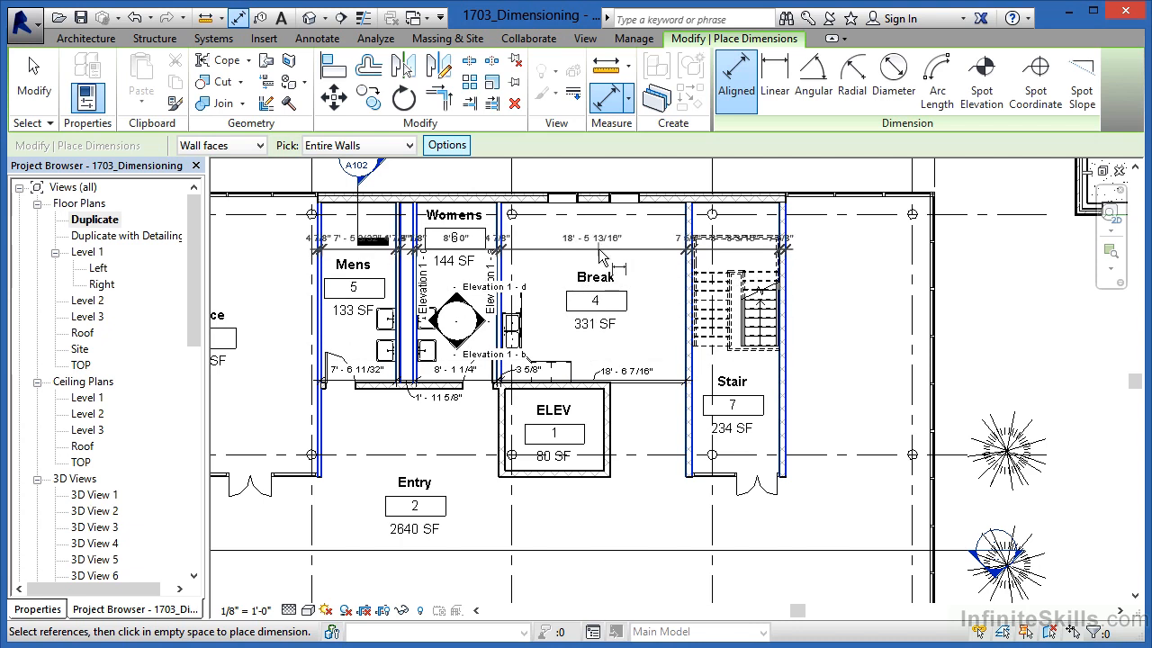
{"action": "key", "text": "Escape"}
{"action": "key", "text": "Escape"}
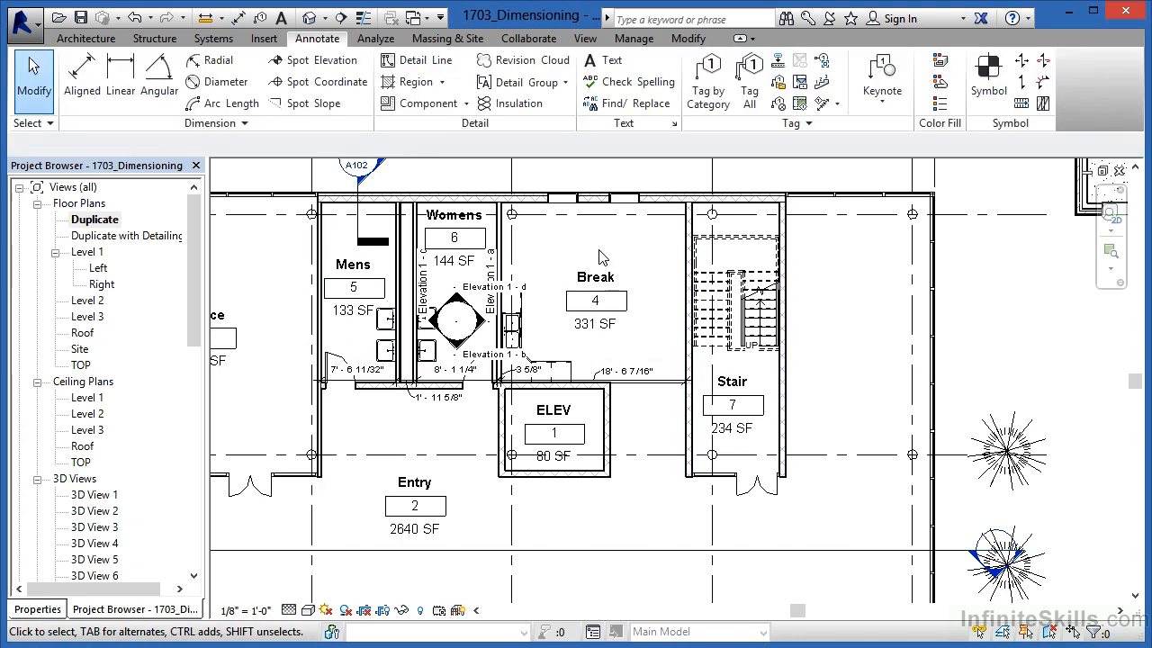
Add an angular dimension between the Break room's west and north walls, placing the arc inside the room.
{"action": "scroll", "coordinate": [520, 201], "scroll_direction": "up", "scroll_amount": 1}
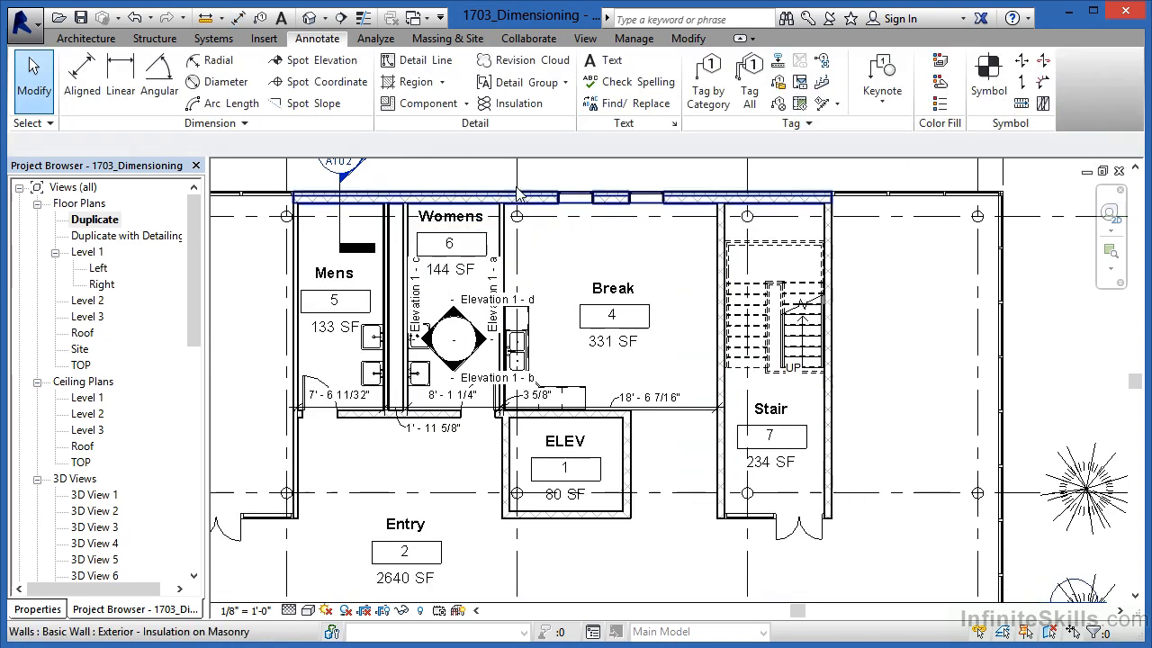
{"action": "scroll", "coordinate": [527, 205], "scroll_direction": "up", "scroll_amount": 1}
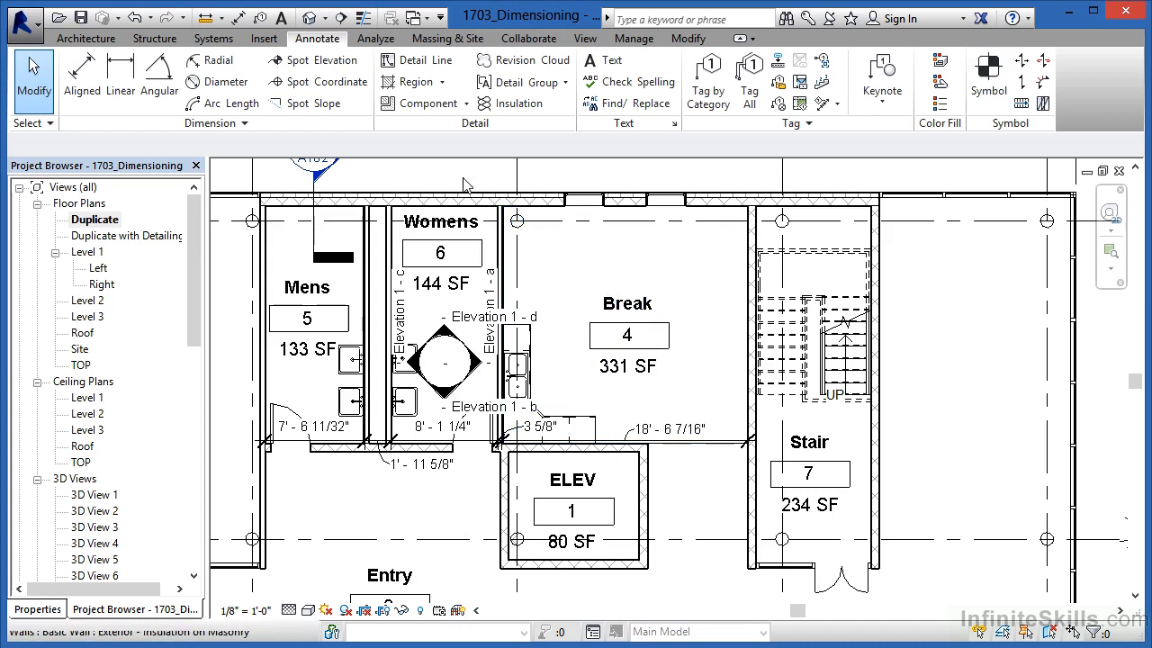
{"action": "left_click", "coordinate": [157, 90]}
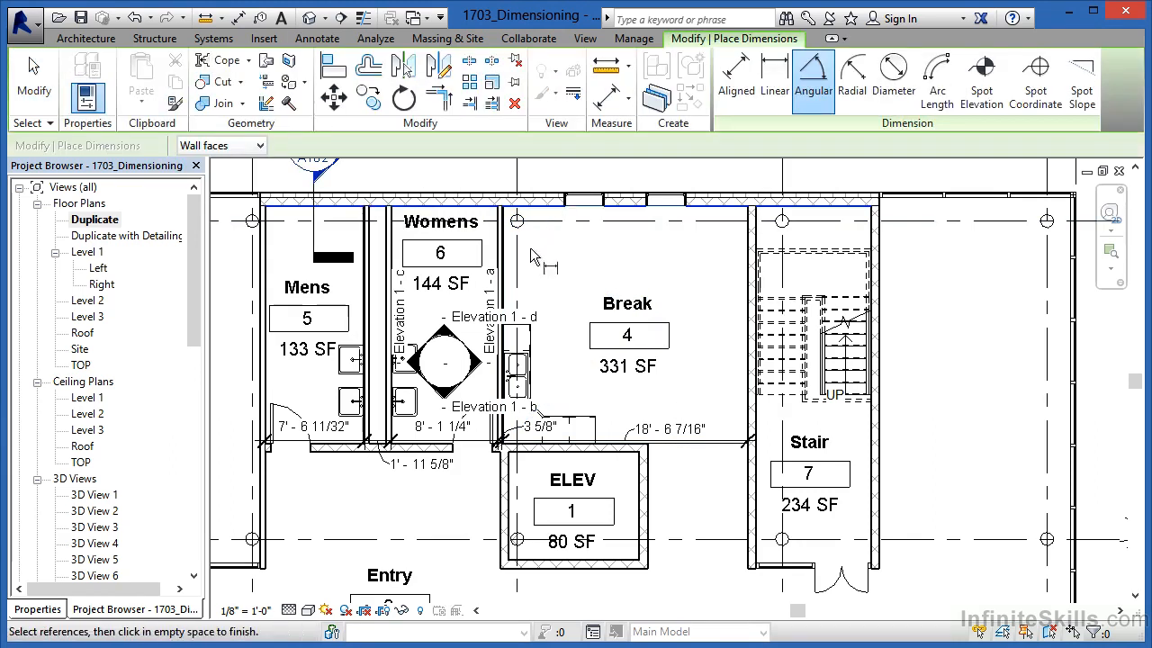
{"action": "left_click", "coordinate": [507, 268]}
{"action": "left_click", "coordinate": [553, 200]}
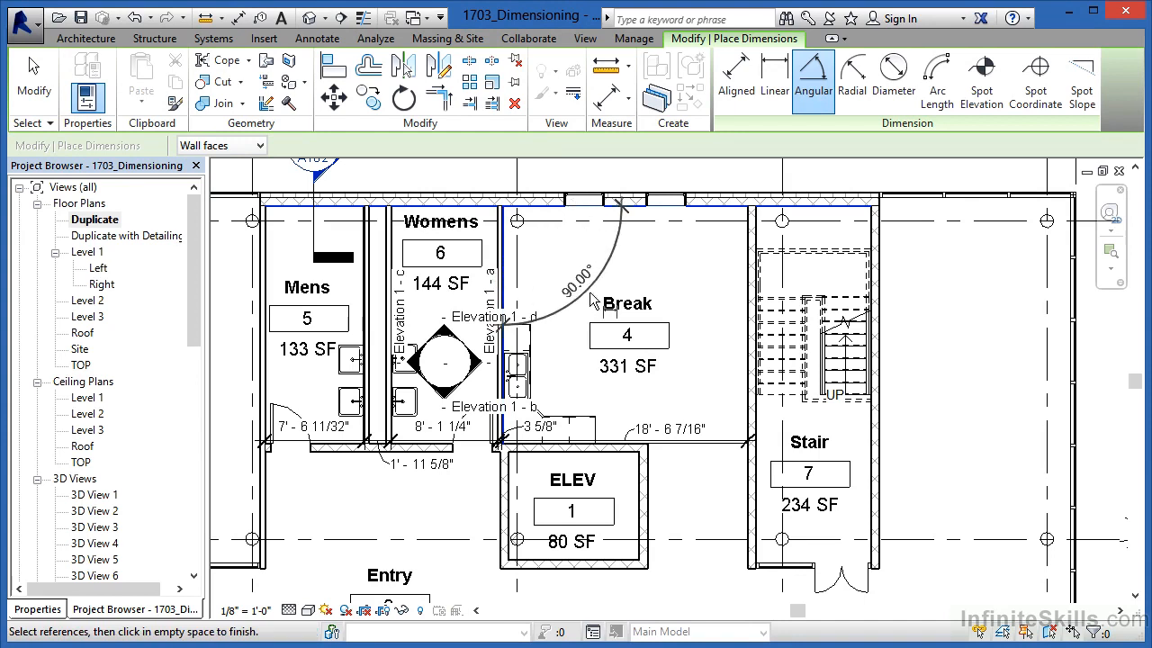
{"action": "left_click", "coordinate": [565, 270]}
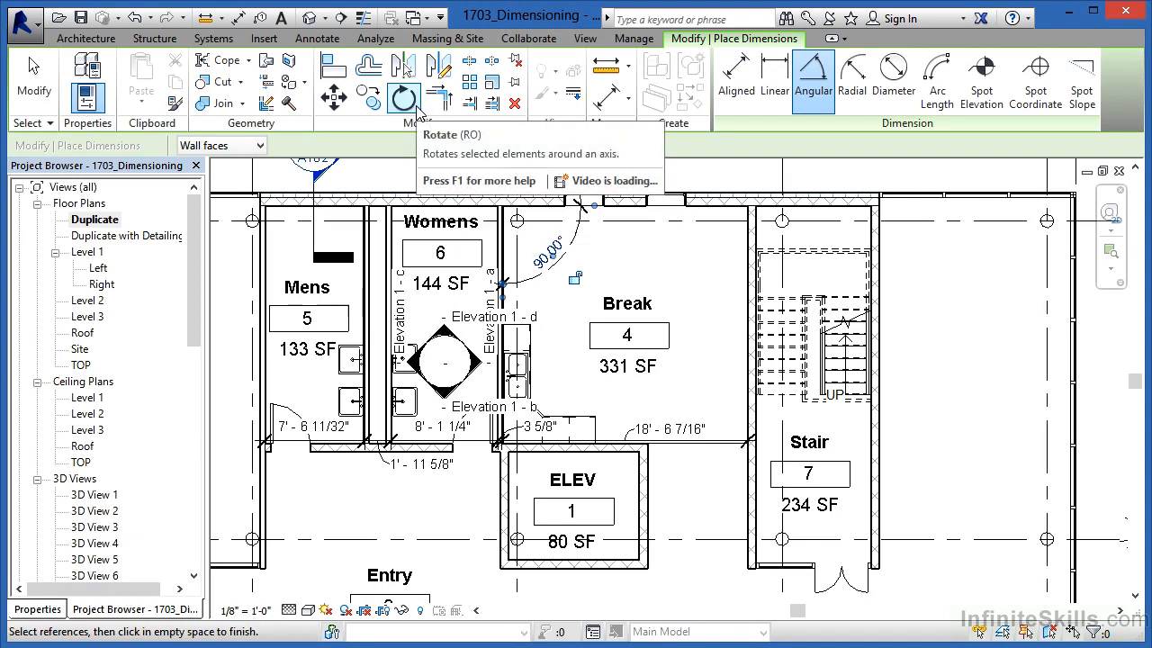
{"action": "key", "text": "Escape"}
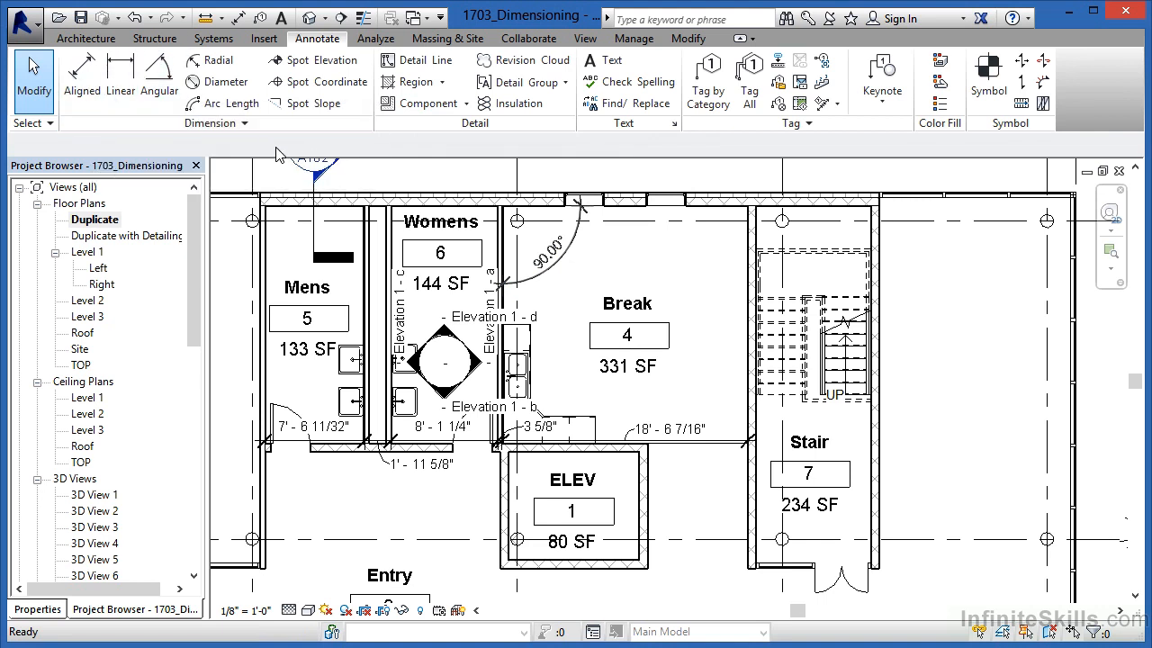
Start an aligned dimension on entire walls and open the automatic dimension options.
{"action": "left_click", "coordinate": [88, 106]}
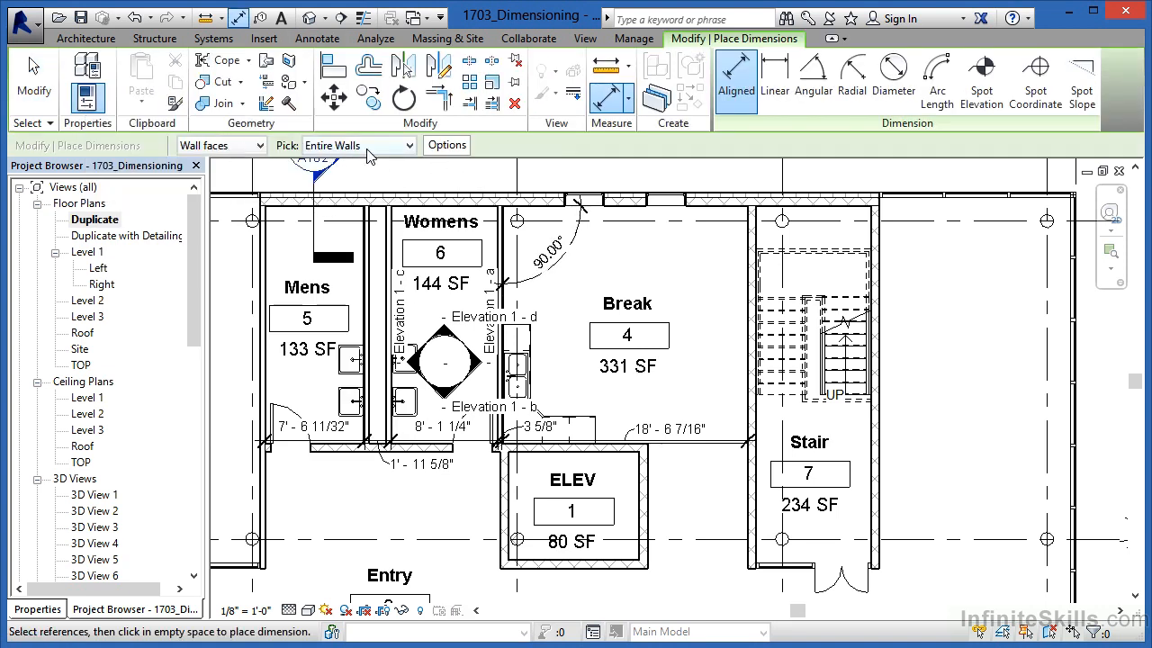
{"action": "left_click", "coordinate": [447, 146]}
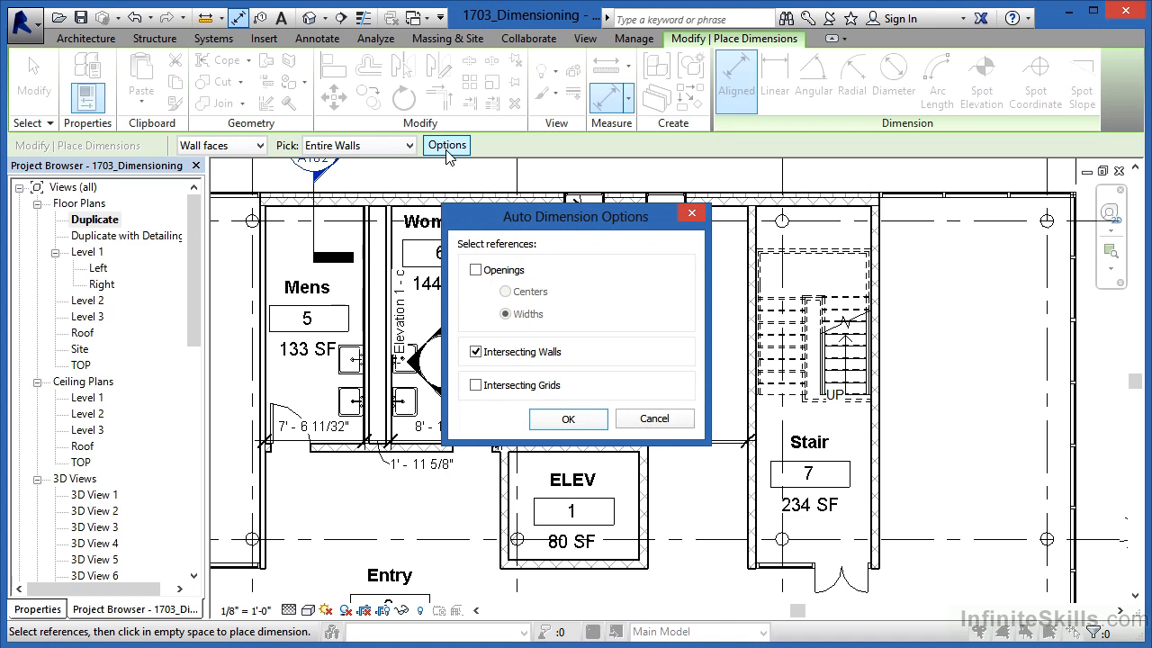